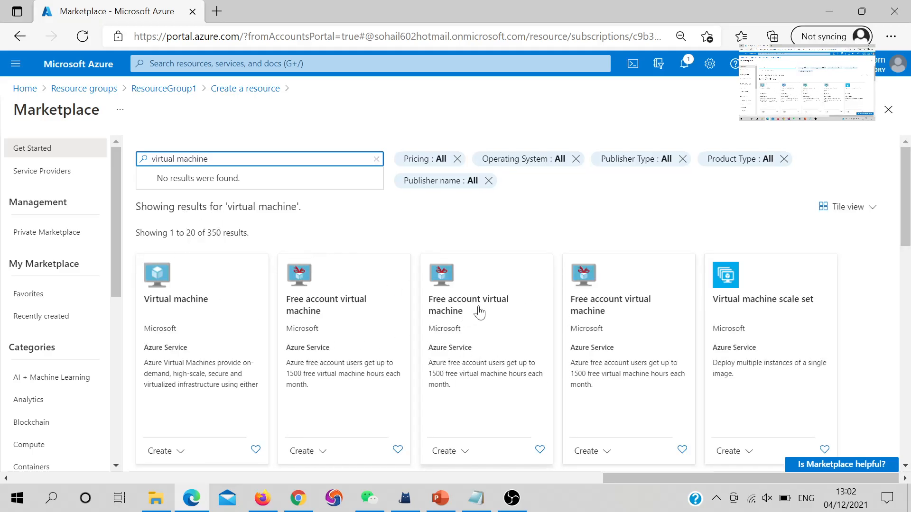
Start a new virtual machine from the Virtual machine tile's Create menu
scroll(351, 327, down, 2)
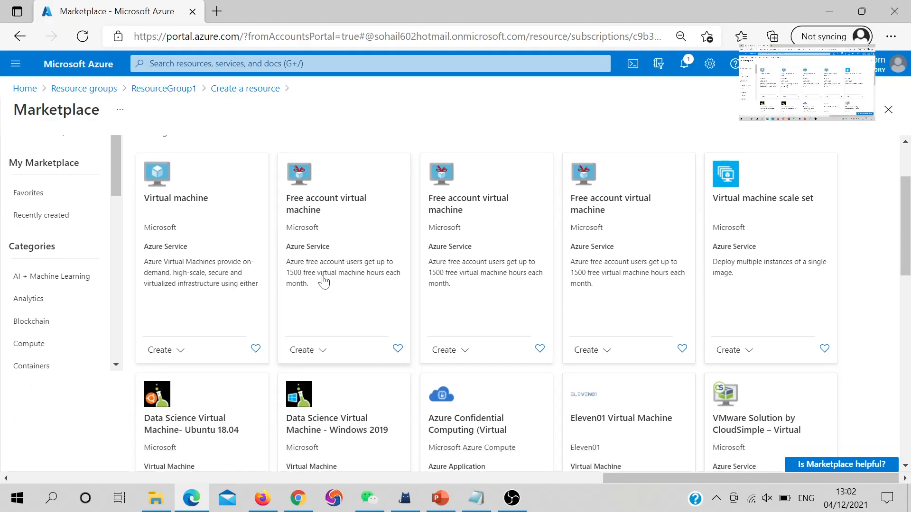
scroll(322, 281, down, 1)
scroll(316, 276, up, 1)
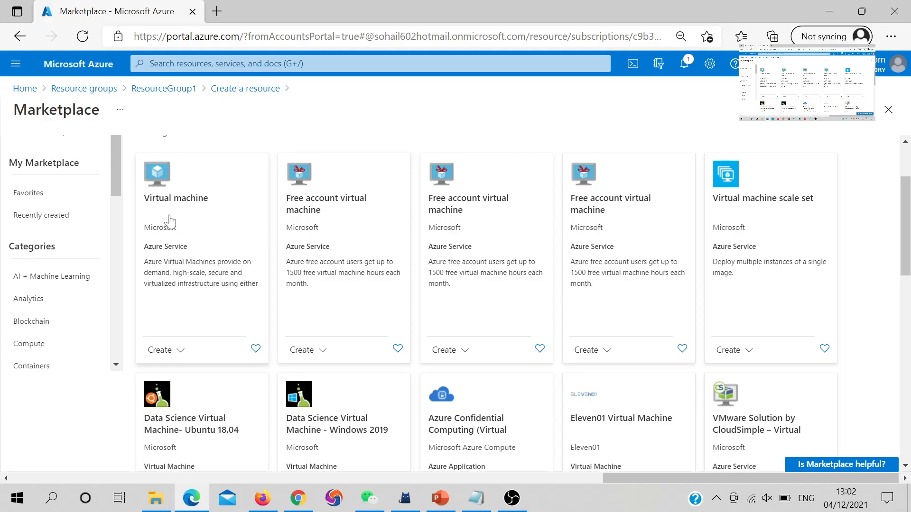
click(166, 352)
click(176, 372)
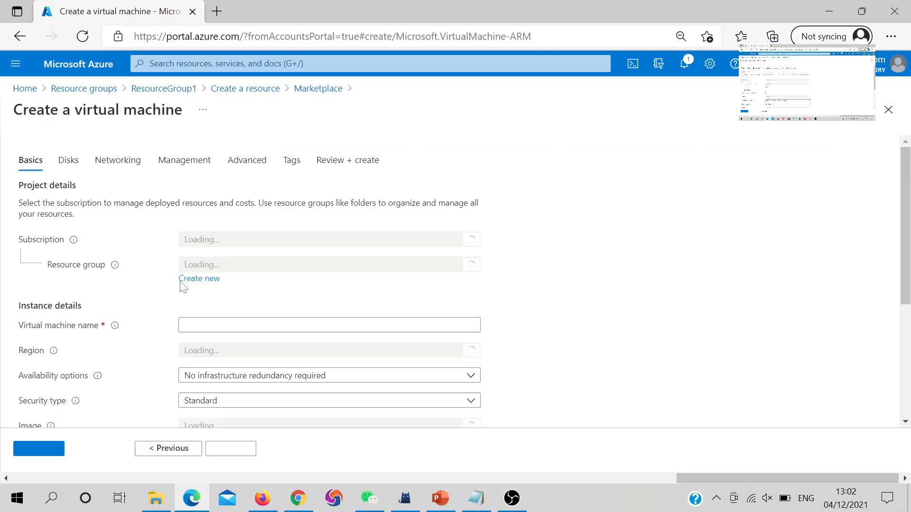
Name the VM VMtest and set its region to (US) West Central US
scroll(293, 344, down, 2)
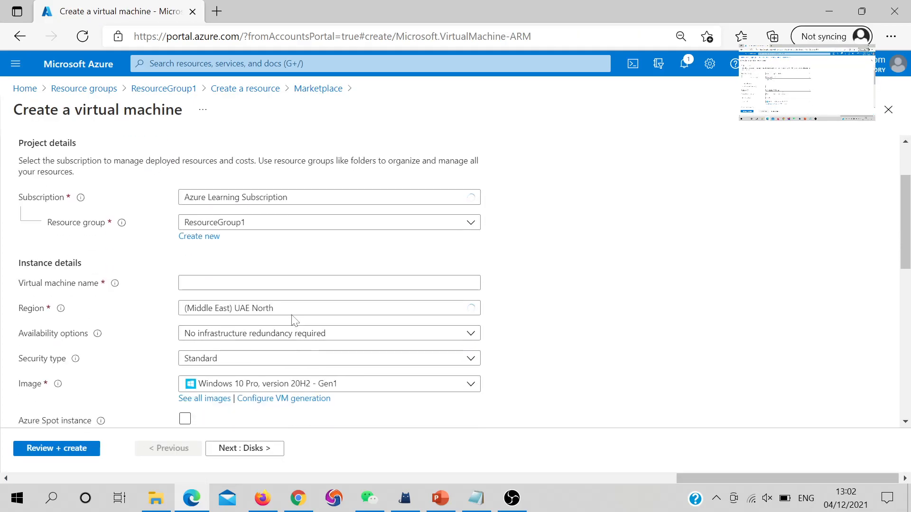
click(311, 283)
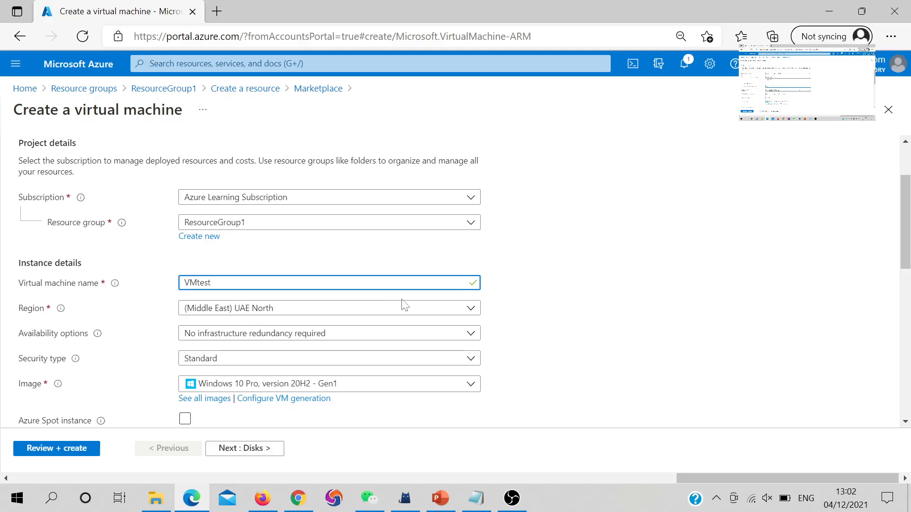
scroll(401, 305, down, 1)
click(275, 264)
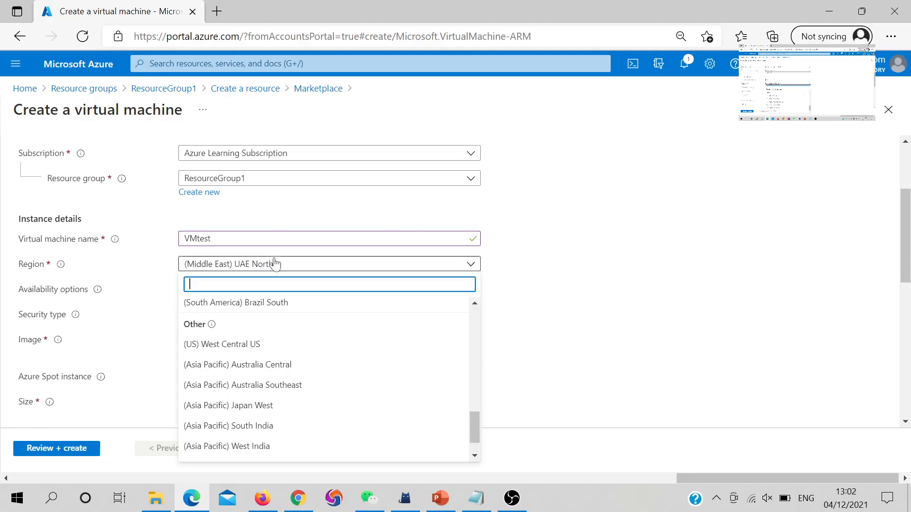
click(248, 352)
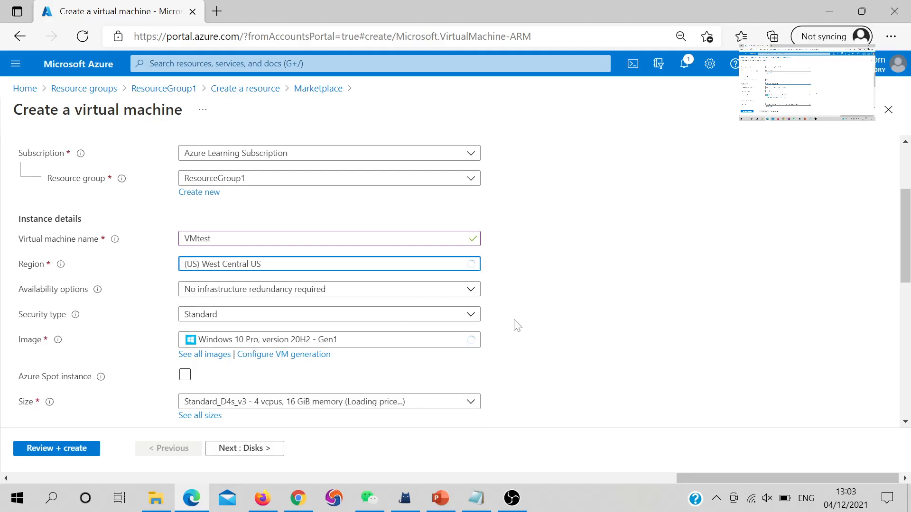
scroll(516, 325, down, 2)
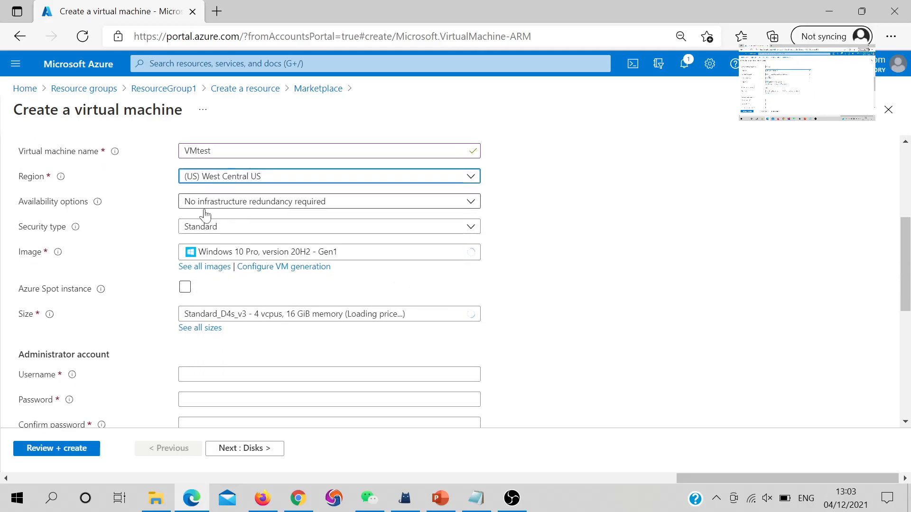
click(252, 209)
click(253, 209)
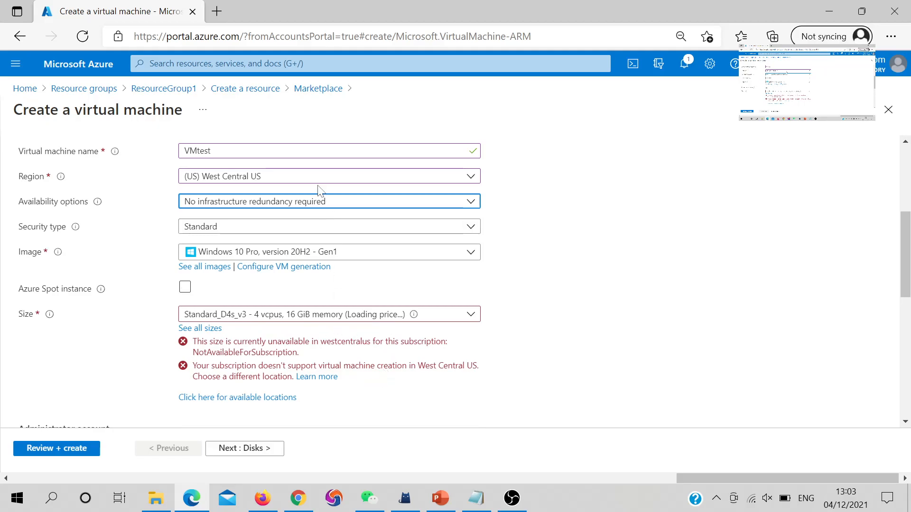
Change the VM's region to (Europe) Germany West Central
click(265, 178)
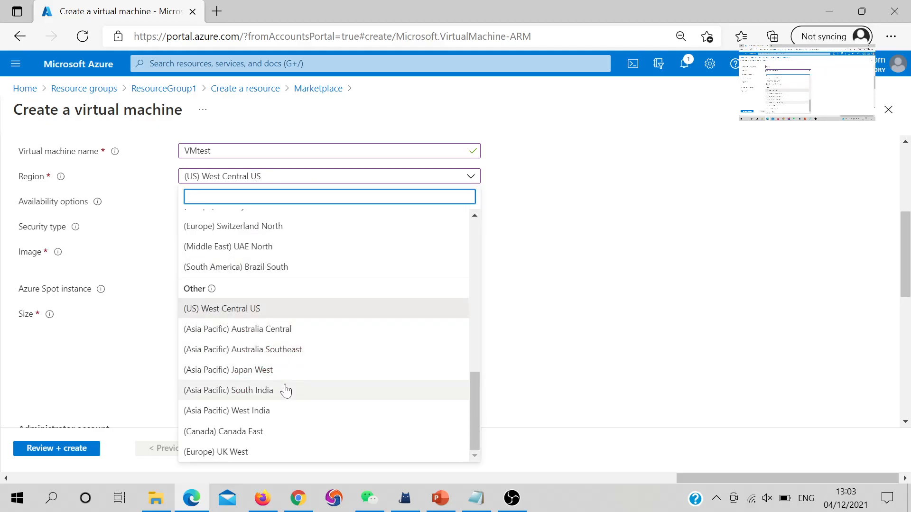
scroll(285, 390, up, 2)
click(261, 266)
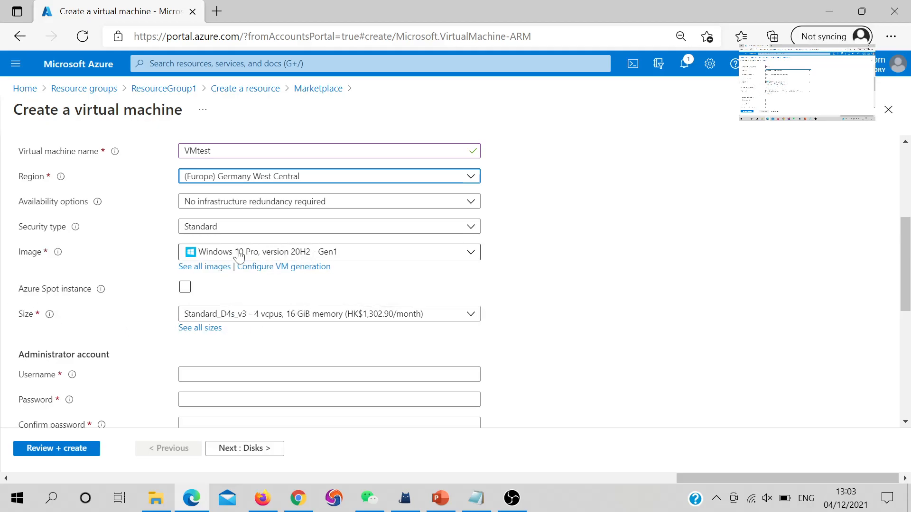
Keep the Windows 10 Pro, version 20H2 - Gen1 image and Standard_D4s_v3 size
click(219, 256)
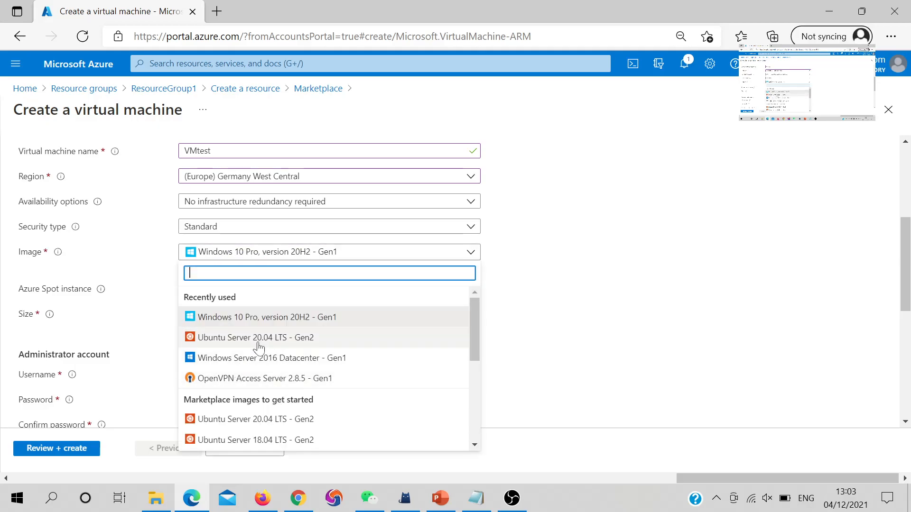
scroll(258, 349, down, 1)
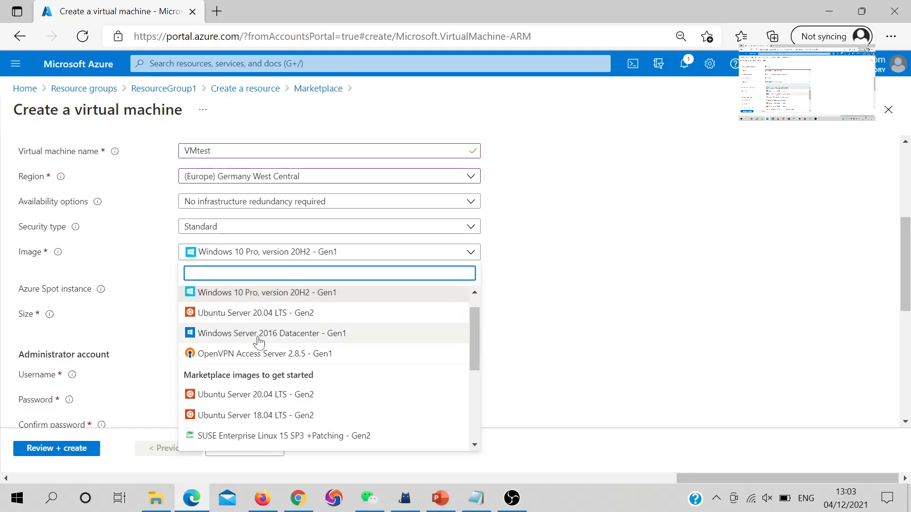
scroll(269, 339, down, 2)
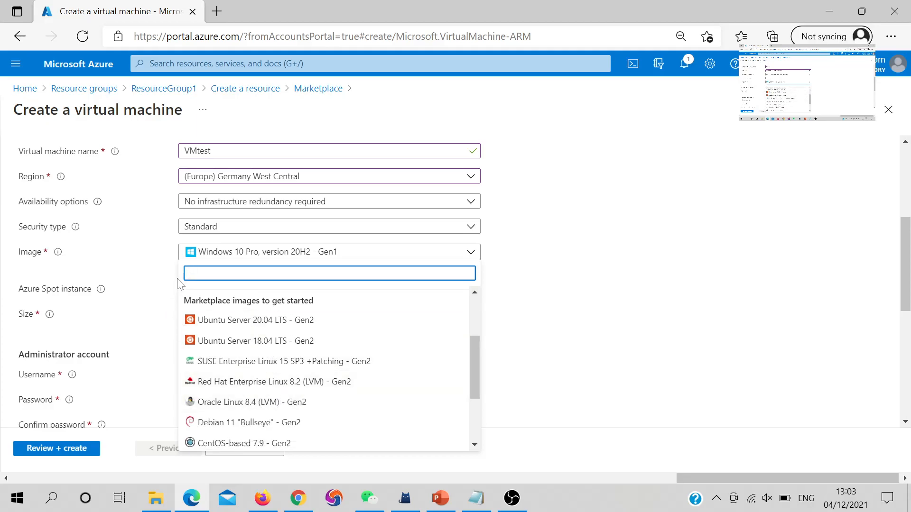
scroll(244, 321, up, 2)
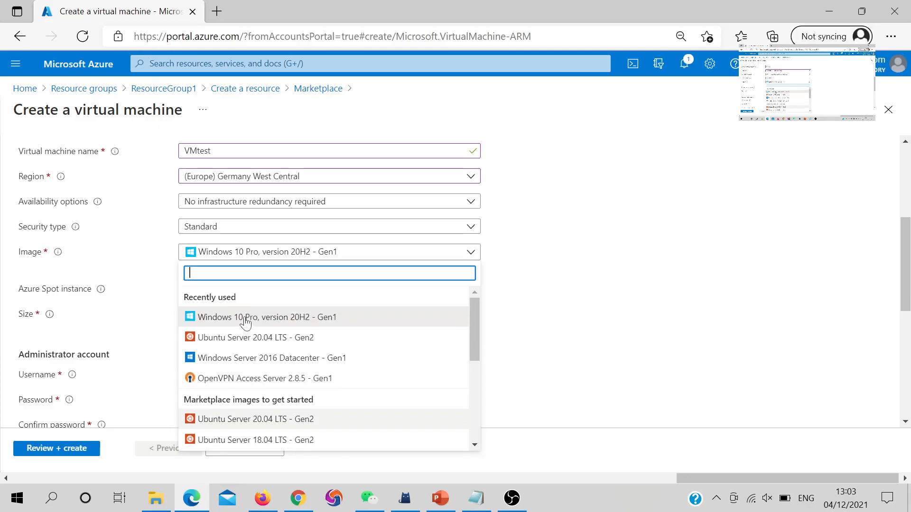
click(245, 319)
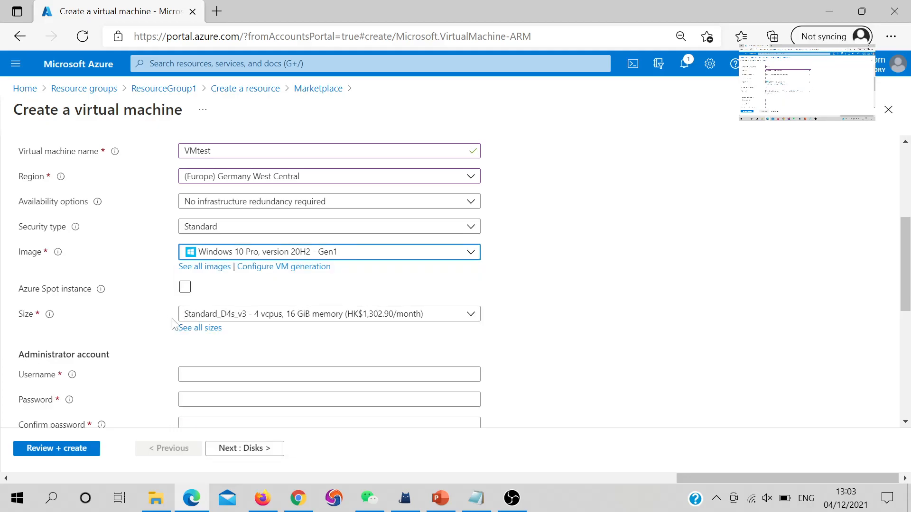
scroll(162, 333, down, 2)
click(205, 272)
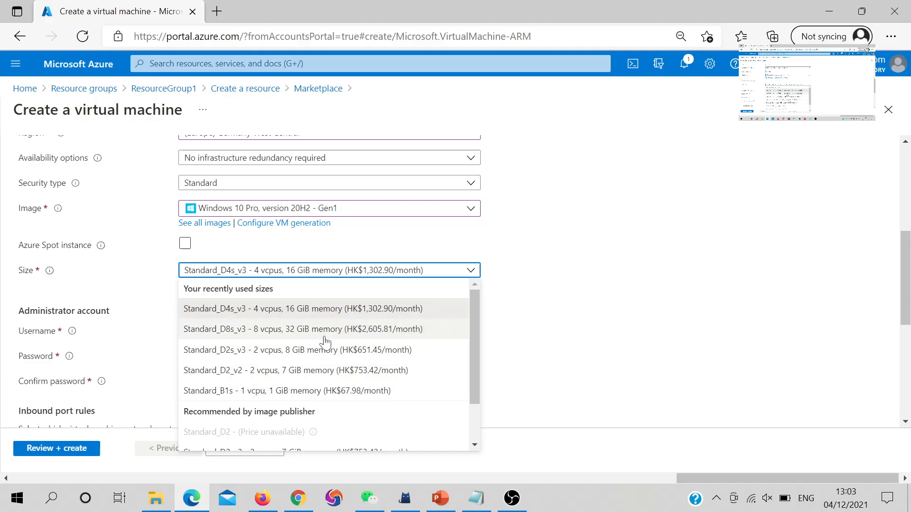
click(323, 315)
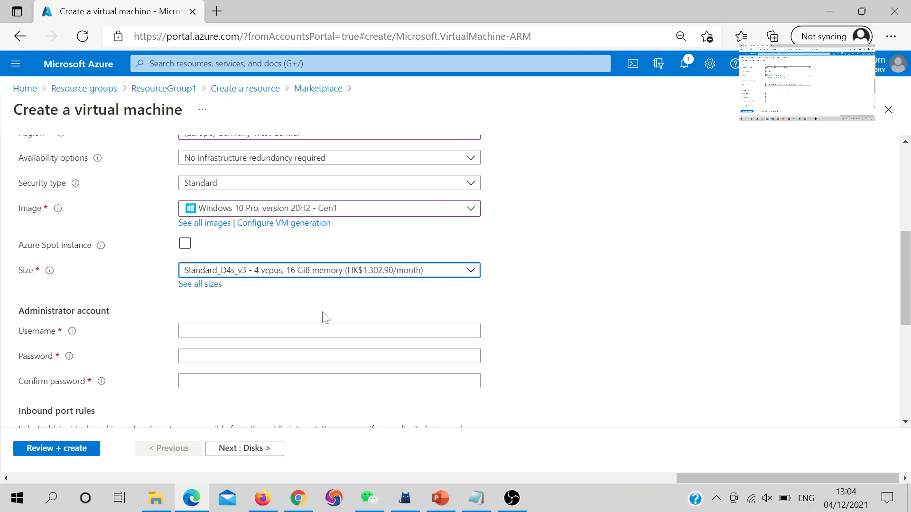
Enter the administrator username and password, then confirm the password
click(324, 331)
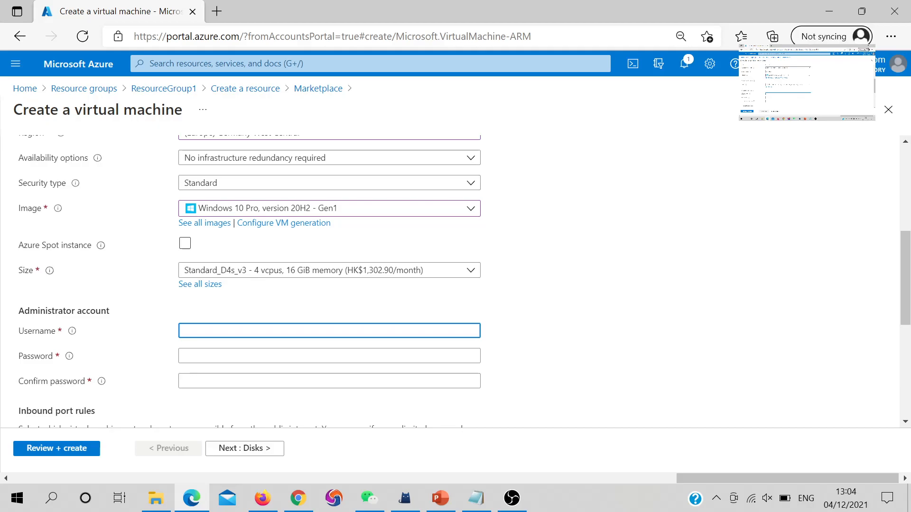
text(vmtest)
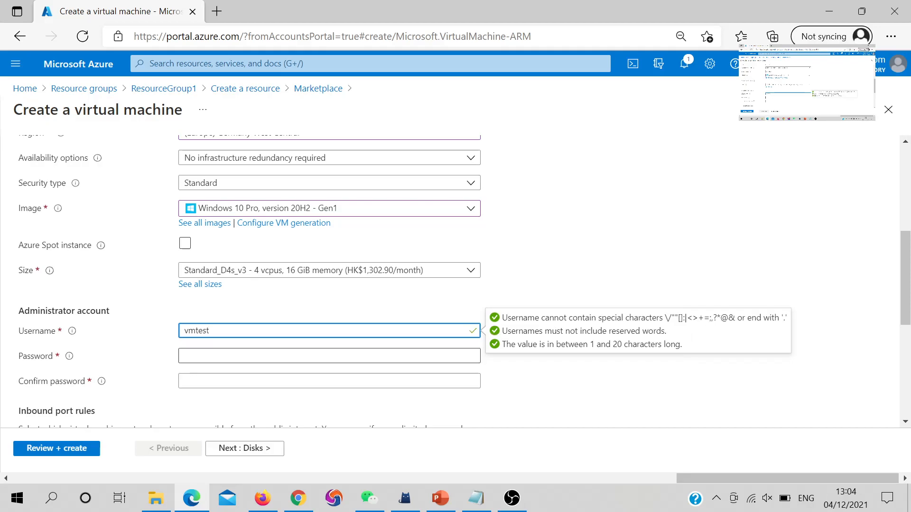
click(329, 356)
text(••)
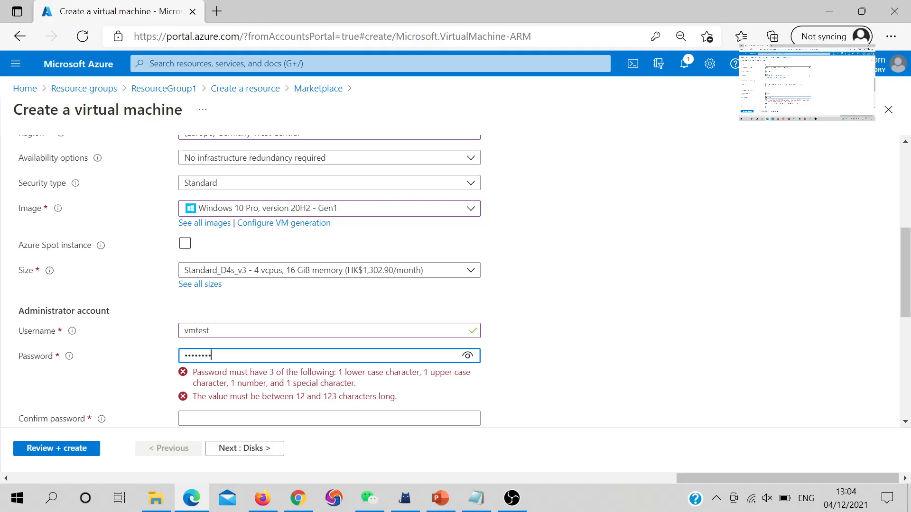
key(Tab)
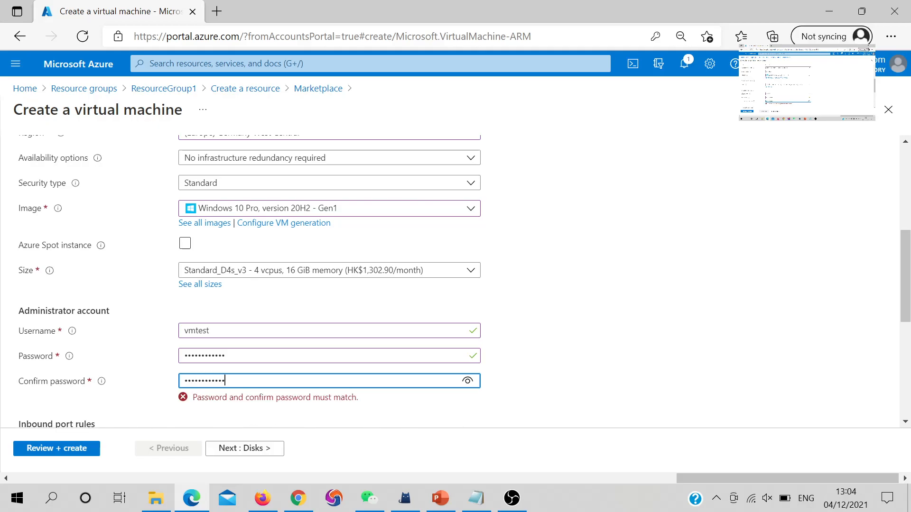
Keep RDP (3389) as the only inbound port and confirm the eligible Windows 10 licence
scroll(172, 352, down, 1)
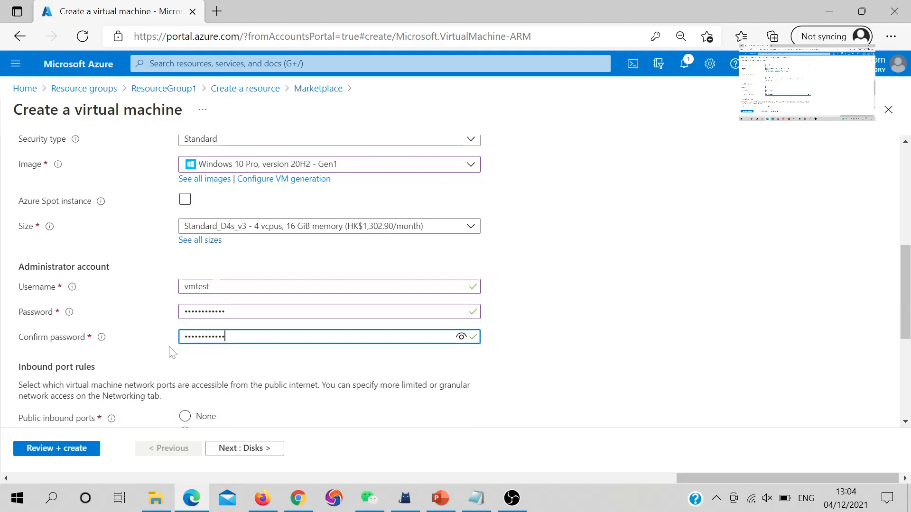
scroll(106, 386, down, 3)
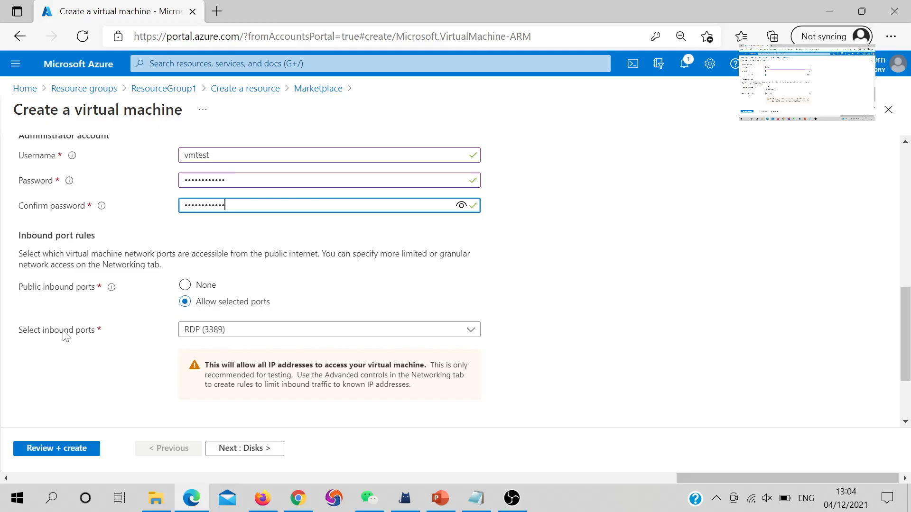
click(217, 332)
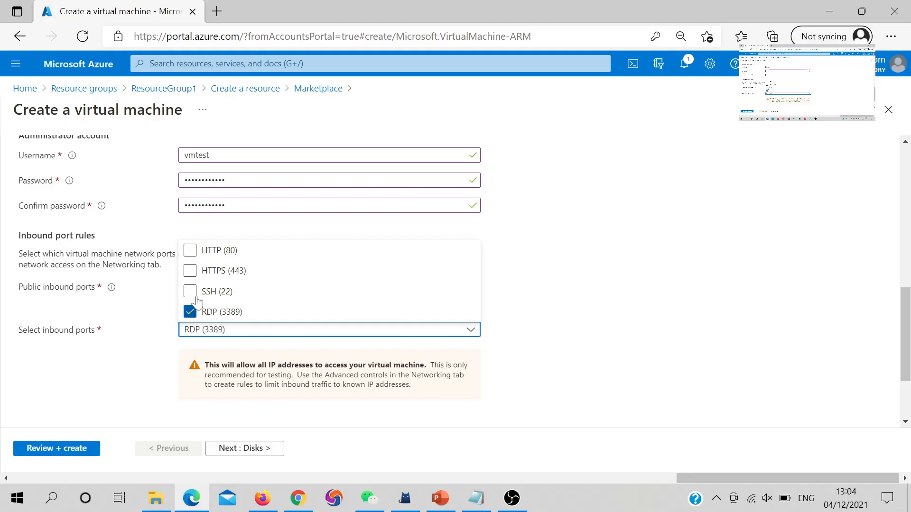
click(164, 335)
scroll(152, 374, down, 2)
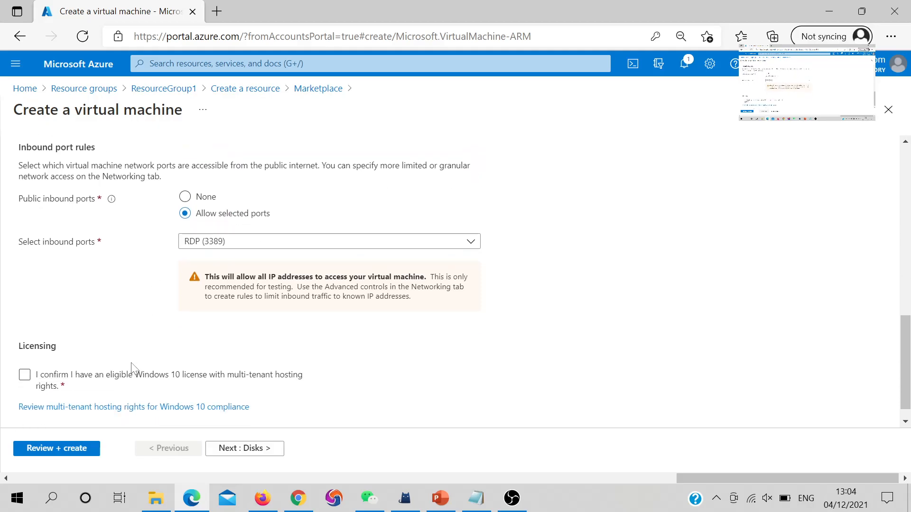
click(36, 382)
click(234, 450)
Keep a Premium SSD OS disk with default platform-managed key encryption
click(295, 235)
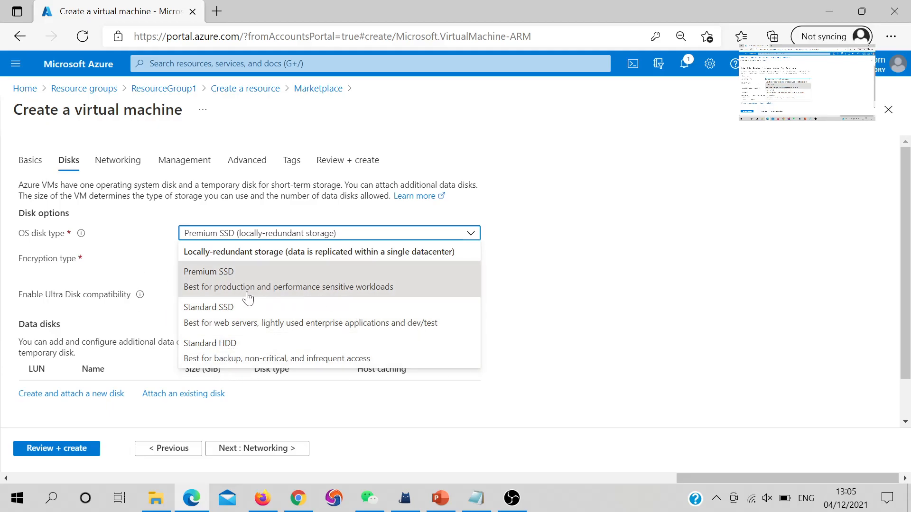
click(212, 276)
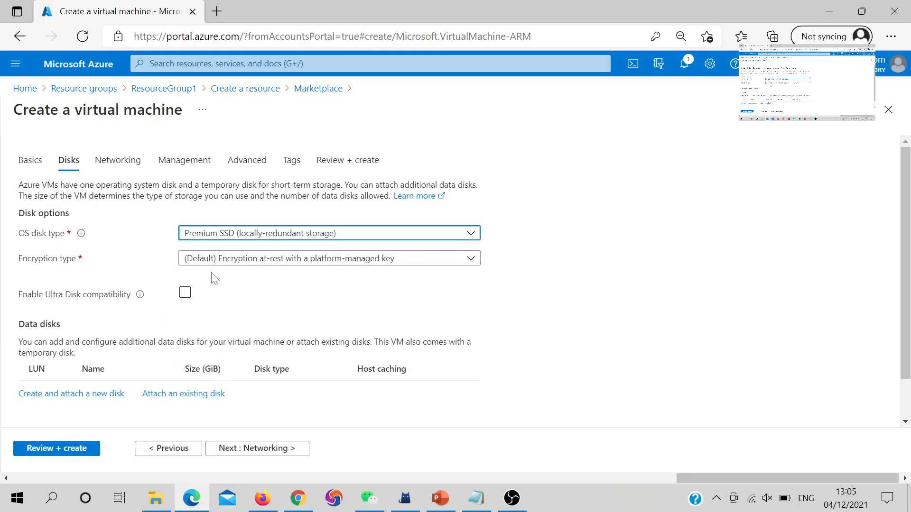
click(224, 264)
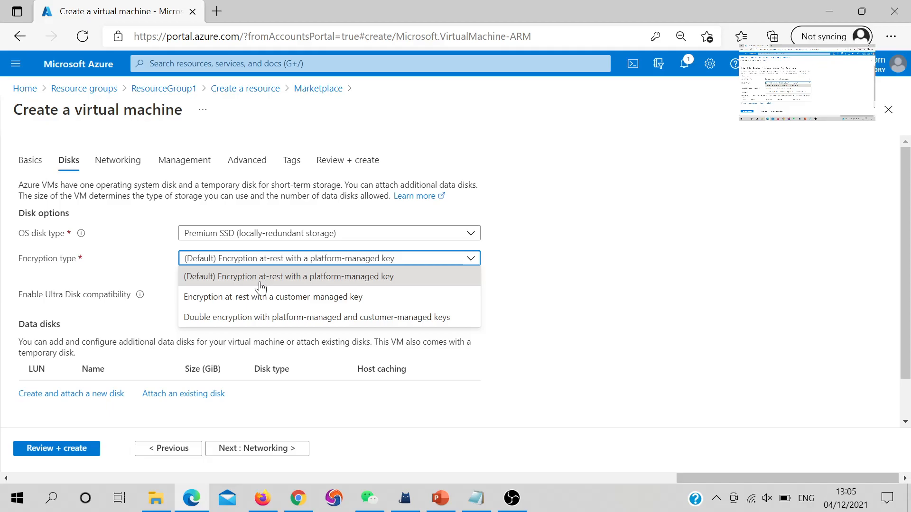
click(124, 260)
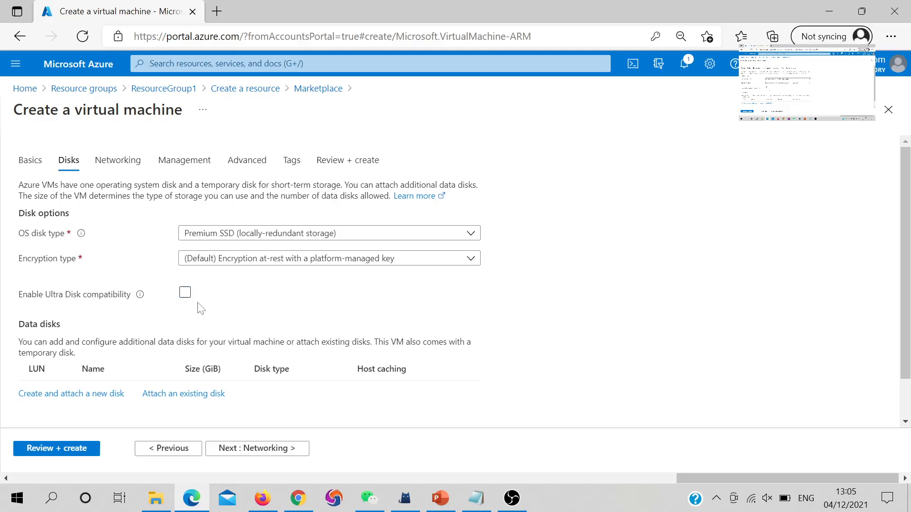
In the advanced disk options, turn Use managed disks off and back on
scroll(202, 309, down, 1)
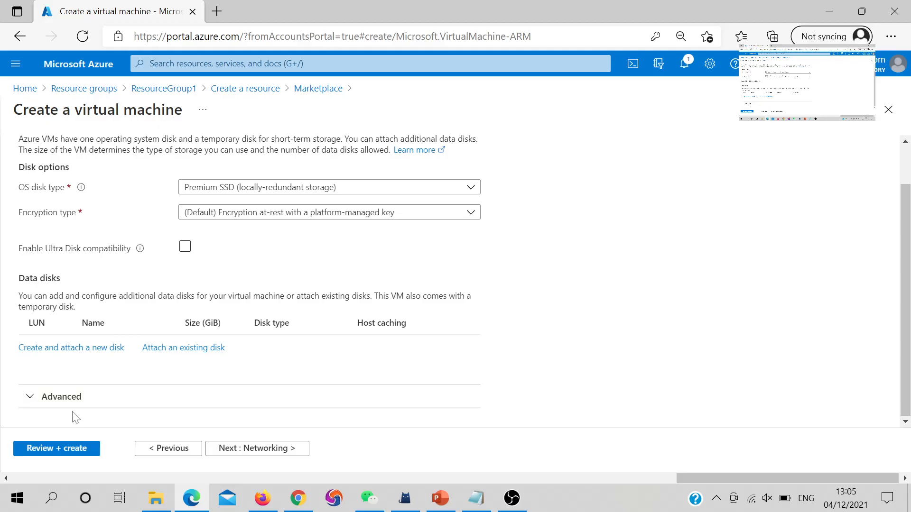
click(69, 397)
scroll(122, 320, down, 2)
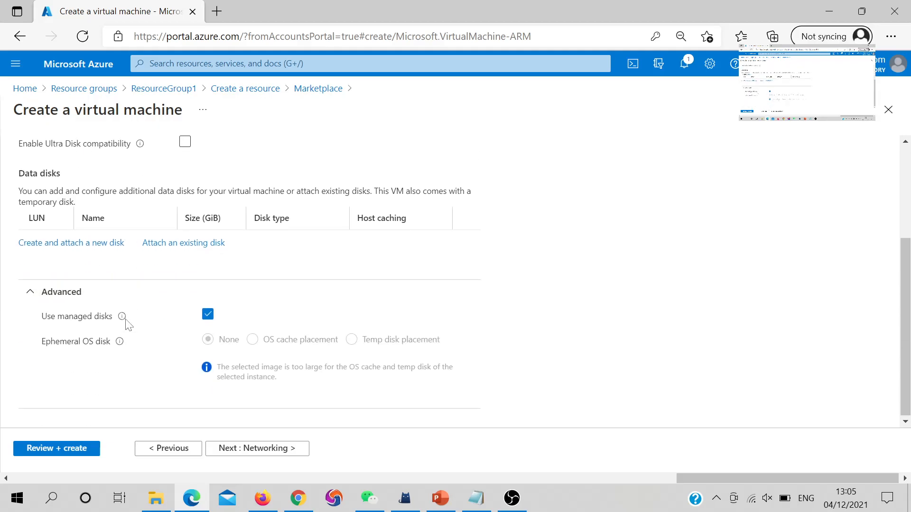
click(208, 315)
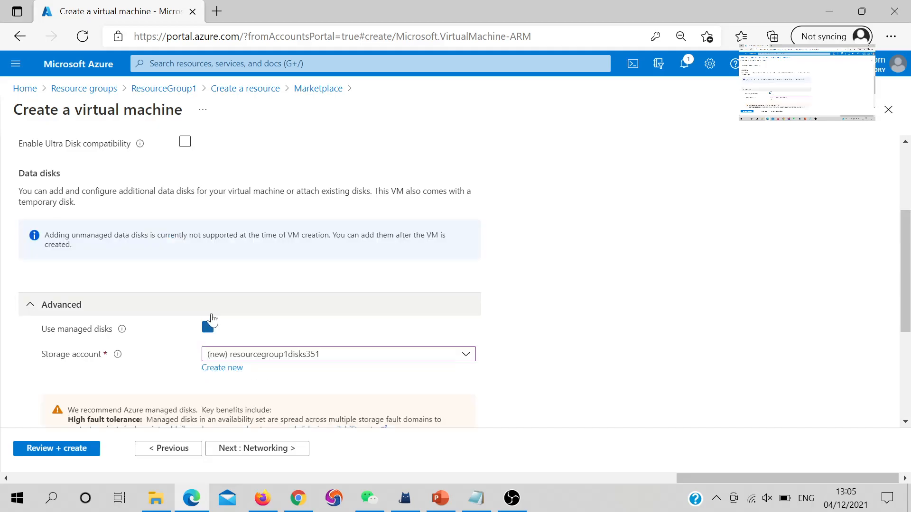
scroll(215, 344, down, 2)
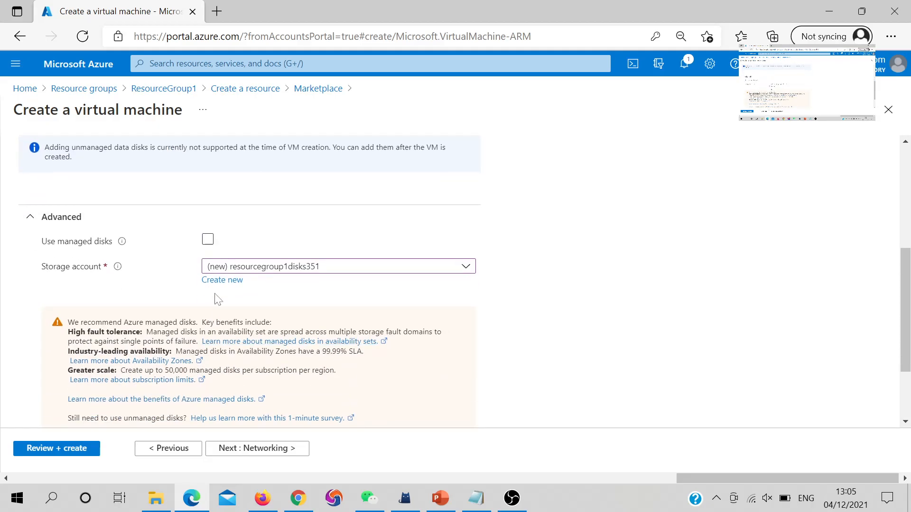
click(209, 241)
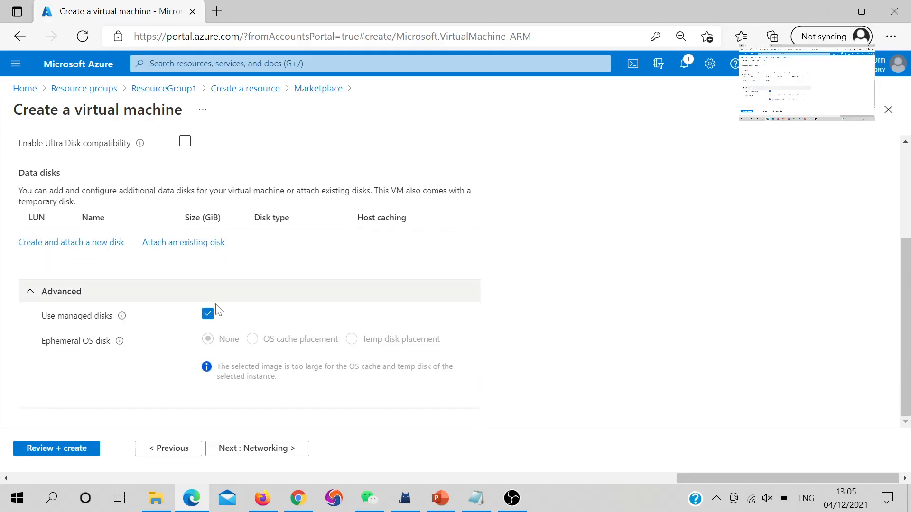
Keep the default 10.1.0.0/24 subnet and the new VMtest-ip public IP
click(228, 454)
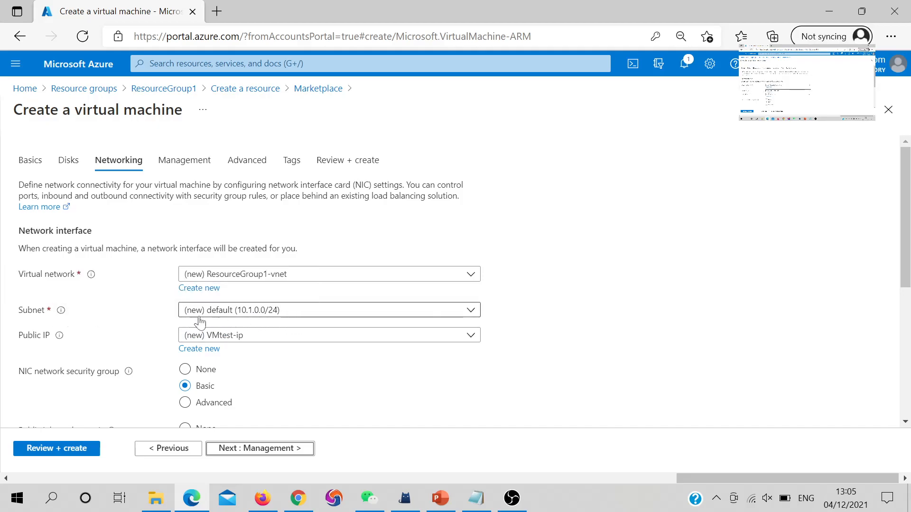
click(239, 314)
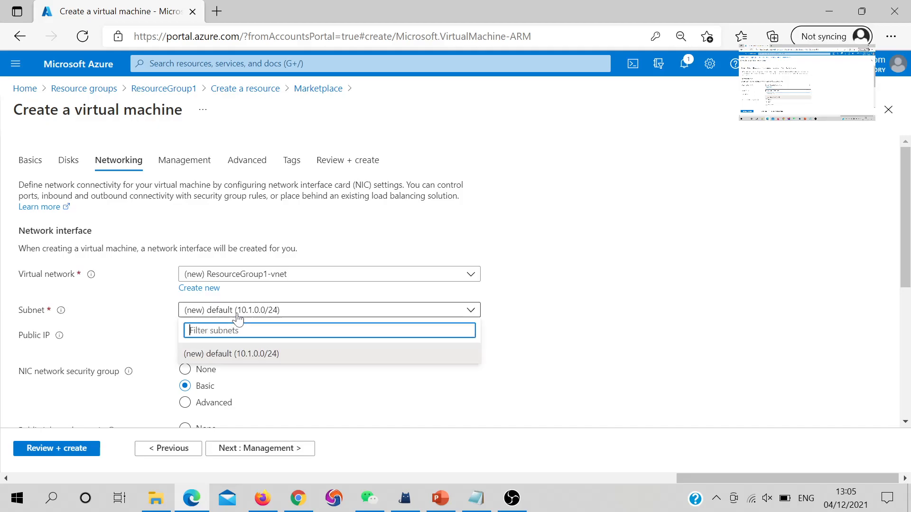
click(261, 359)
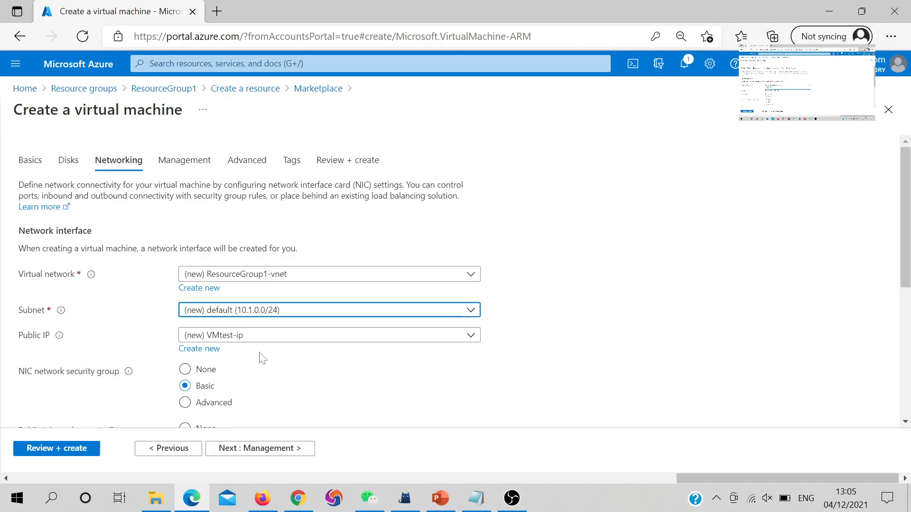
click(271, 339)
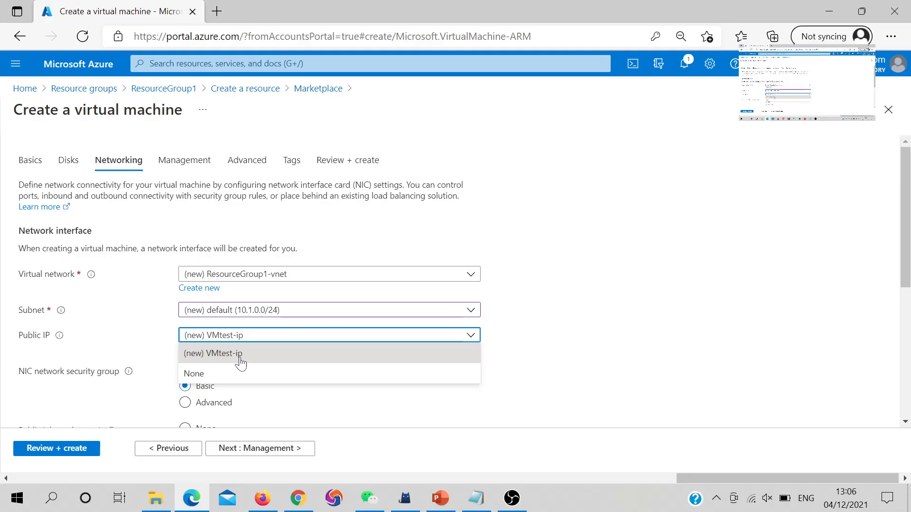
click(144, 349)
Leave RDP (3389) as the allowed inbound port and review the remaining networking options
scroll(161, 343, down, 2)
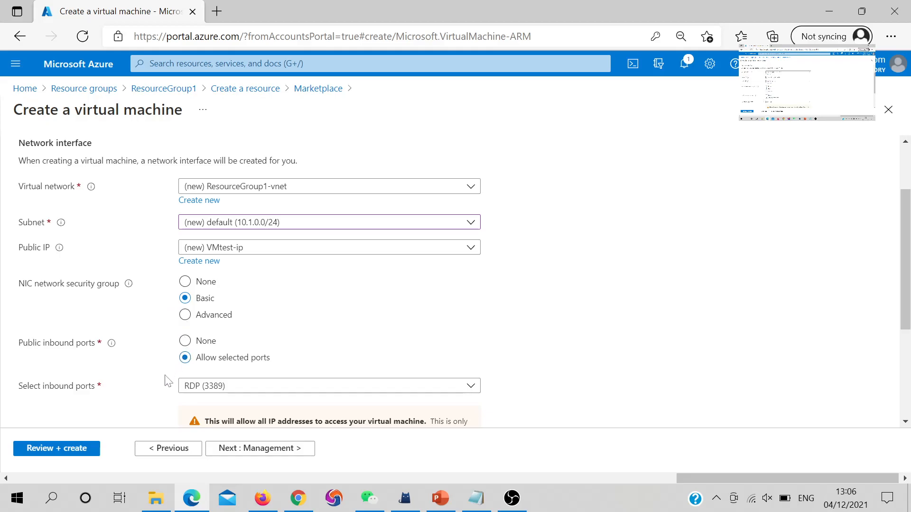
scroll(213, 382, down, 2)
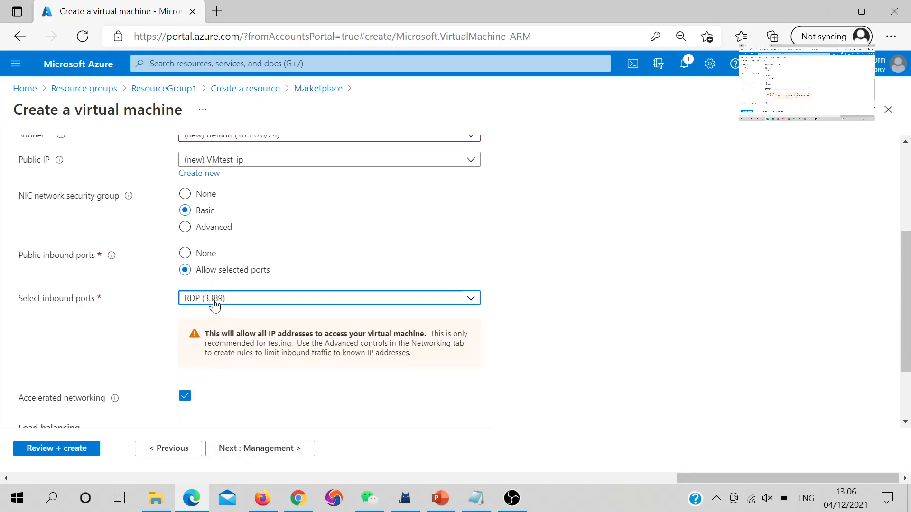
click(215, 304)
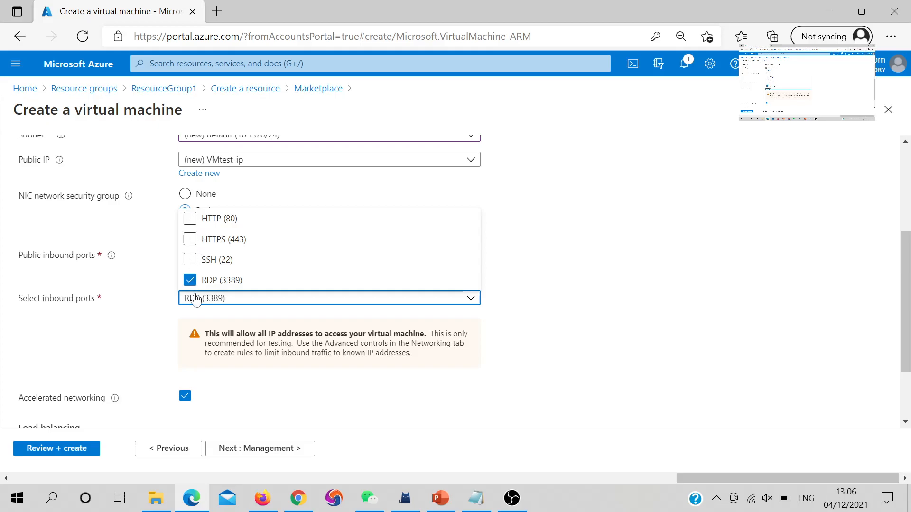
click(144, 300)
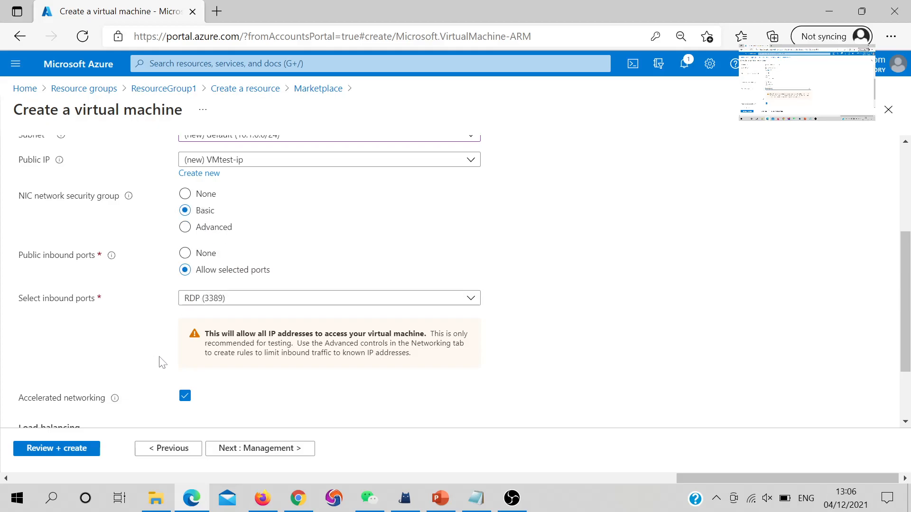
scroll(183, 284, down, 1)
scroll(190, 289, down, 1)
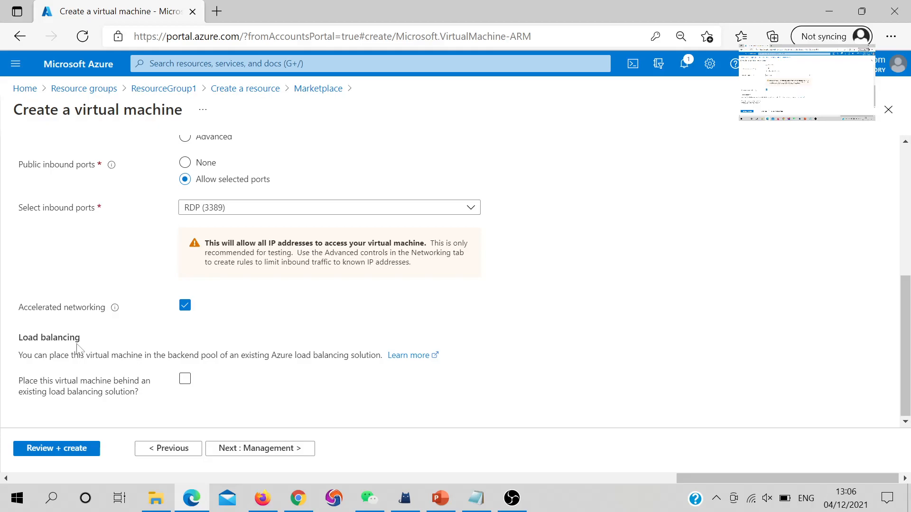
Pass through Management, Advanced and Tags to the Review + create summary at 1.7848 HKD/hr
click(251, 453)
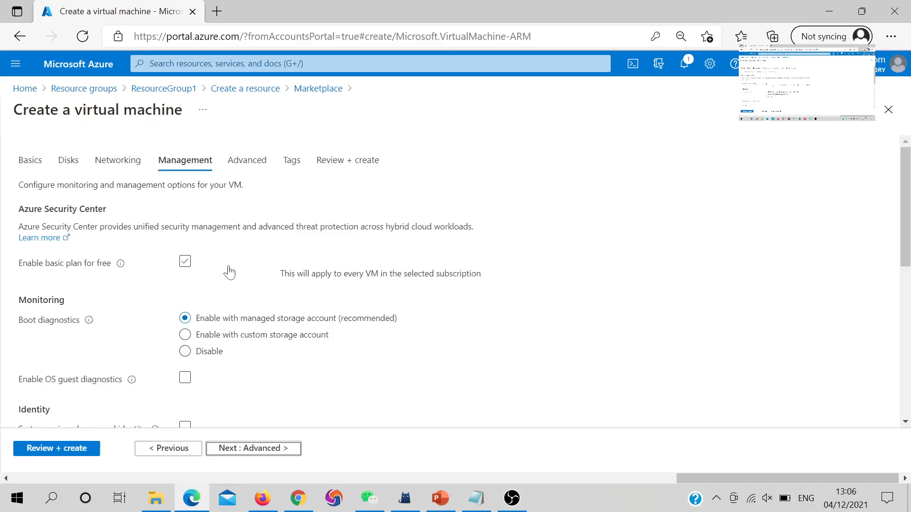
scroll(248, 317, down, 3)
scroll(209, 333, down, 4)
click(253, 449)
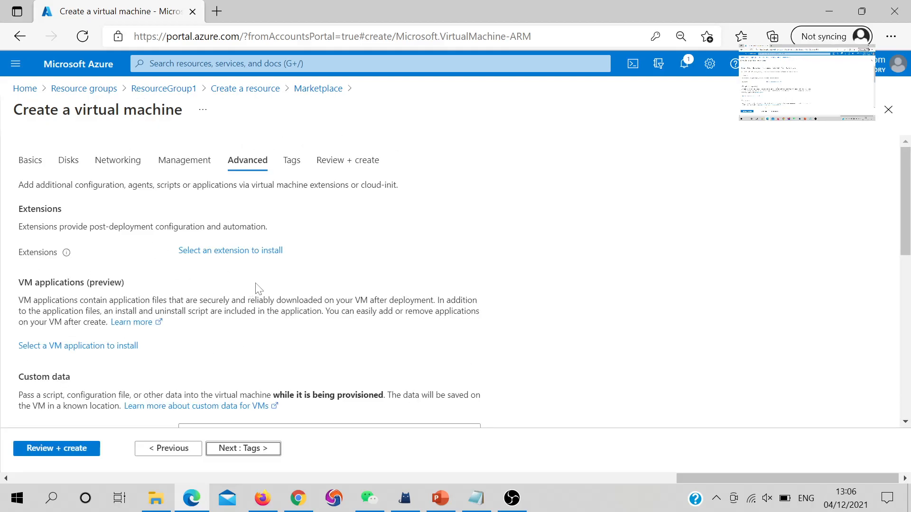
scroll(256, 289, down, 4)
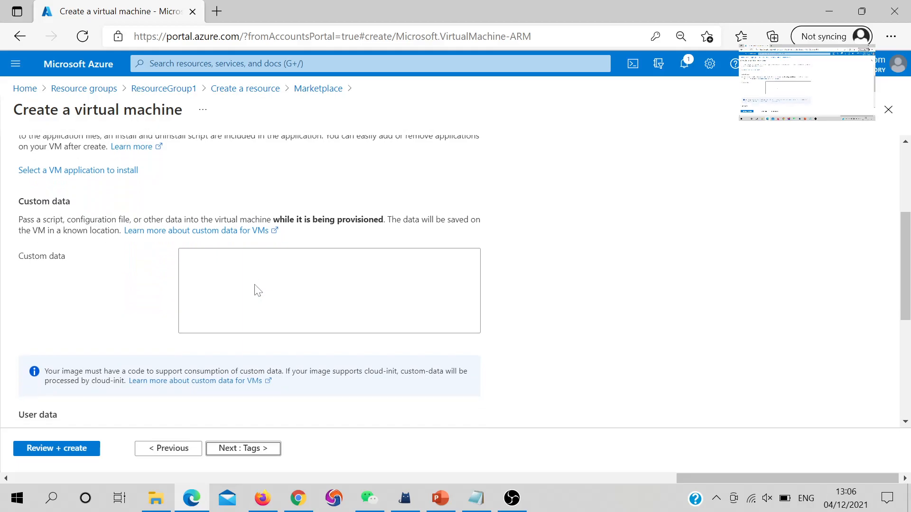
click(255, 455)
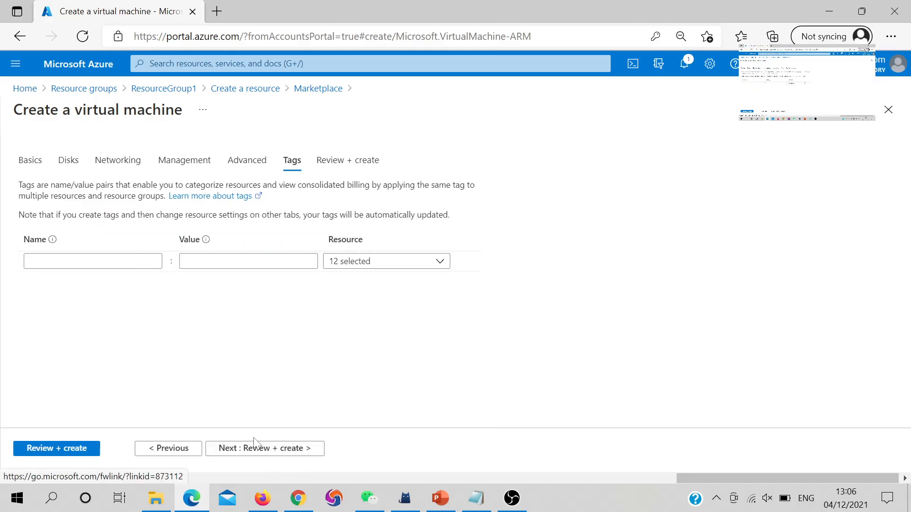
click(255, 449)
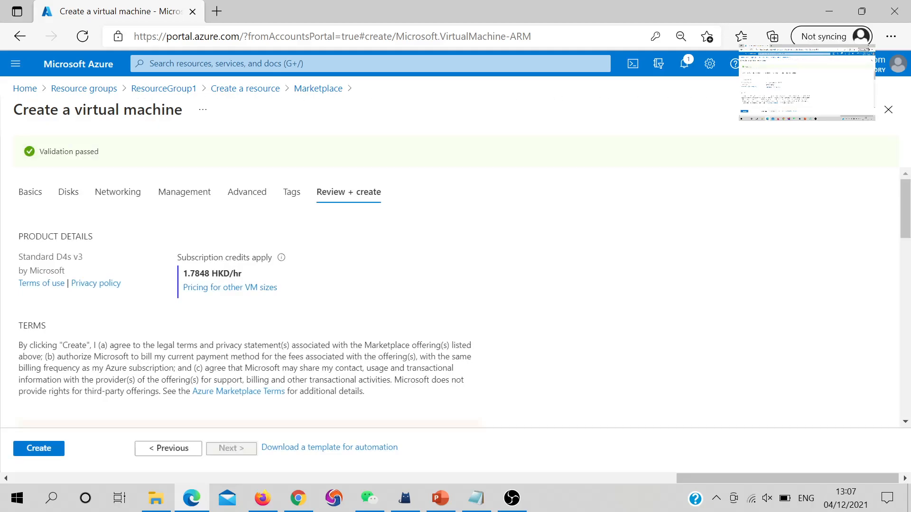
scroll(455, 295, down, 3)
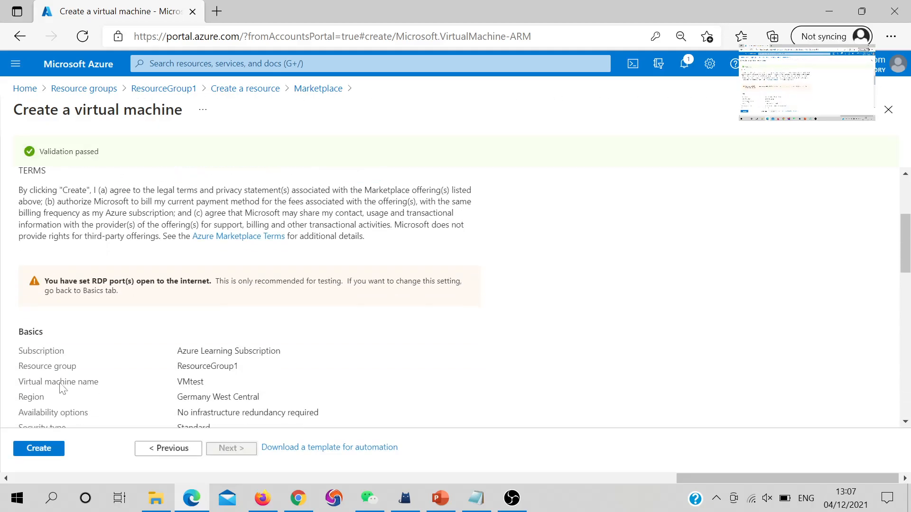
Create VMtest from the Review + create tab, starting its deployment in ResourceGroup1
click(34, 453)
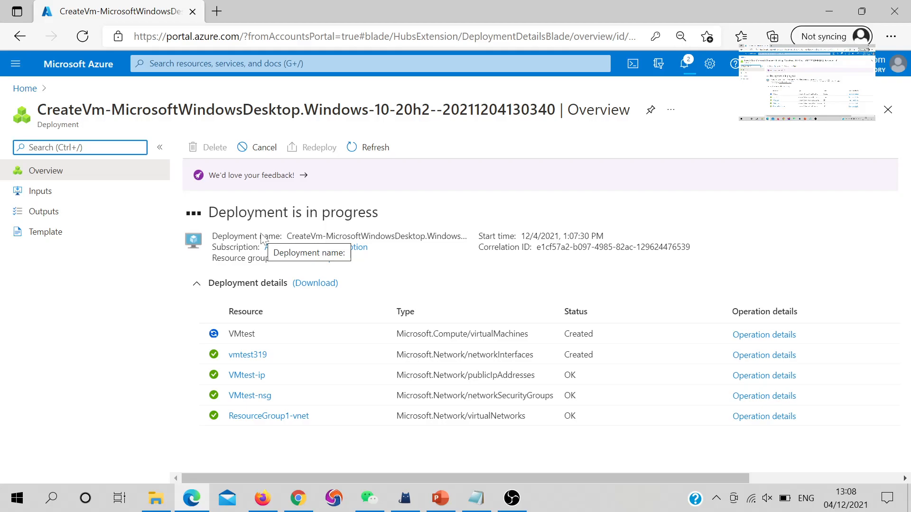
click(1, 490)
text(re)
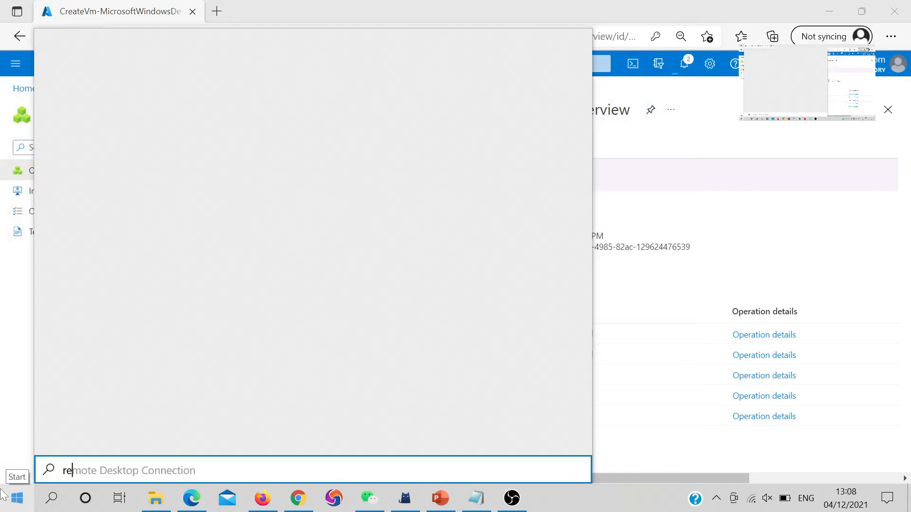
text(mo)
key(BackSpace)
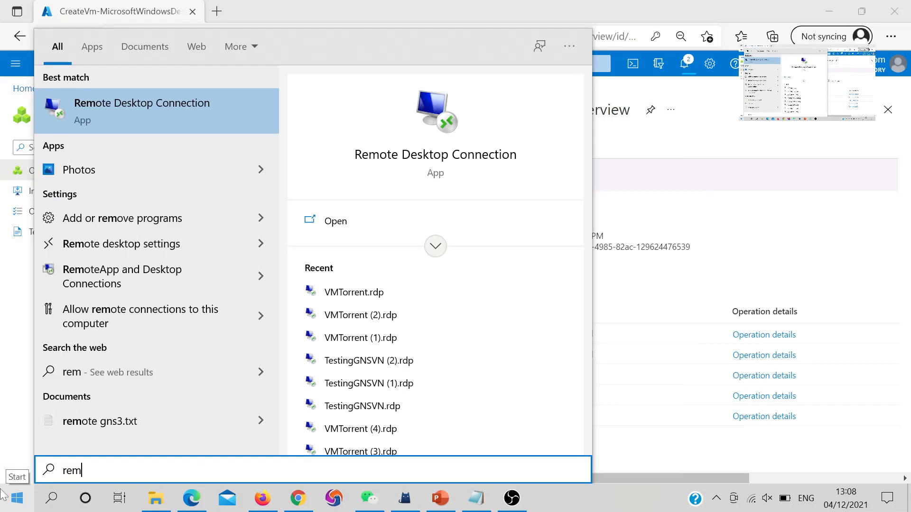
key(Return)
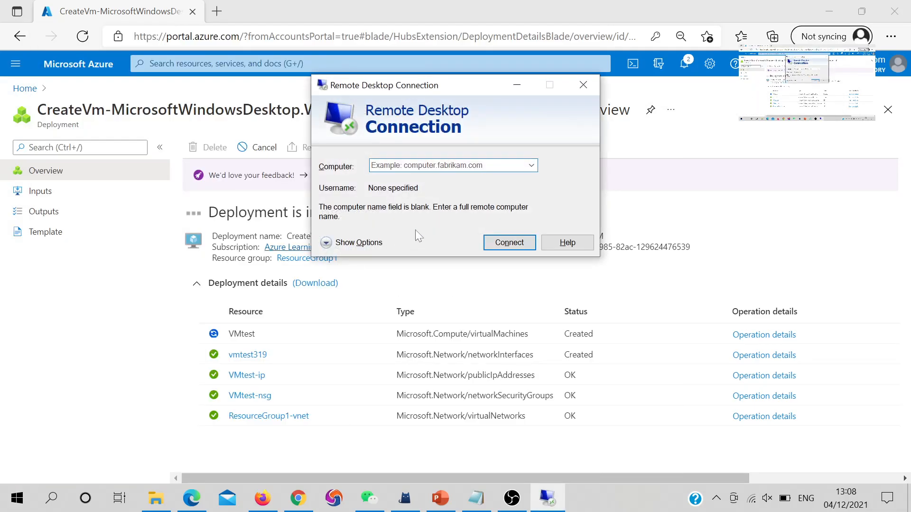
click(447, 165)
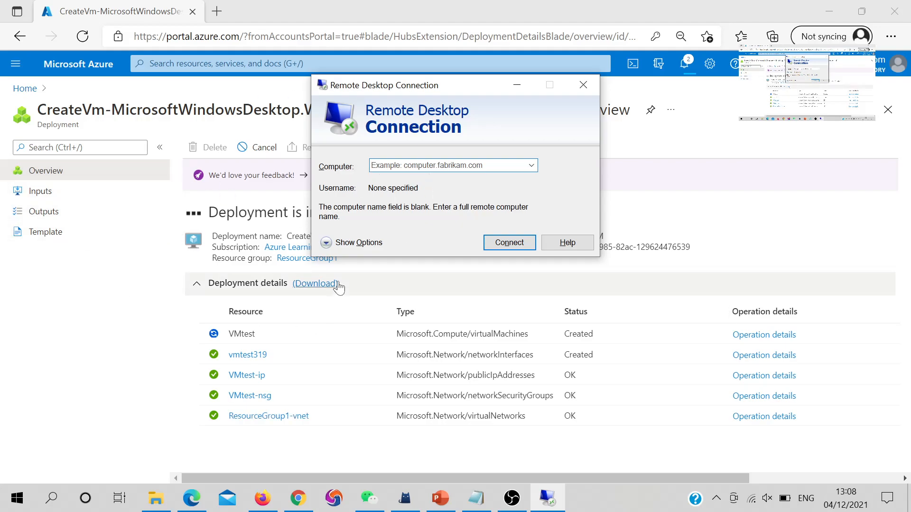
click(334, 244)
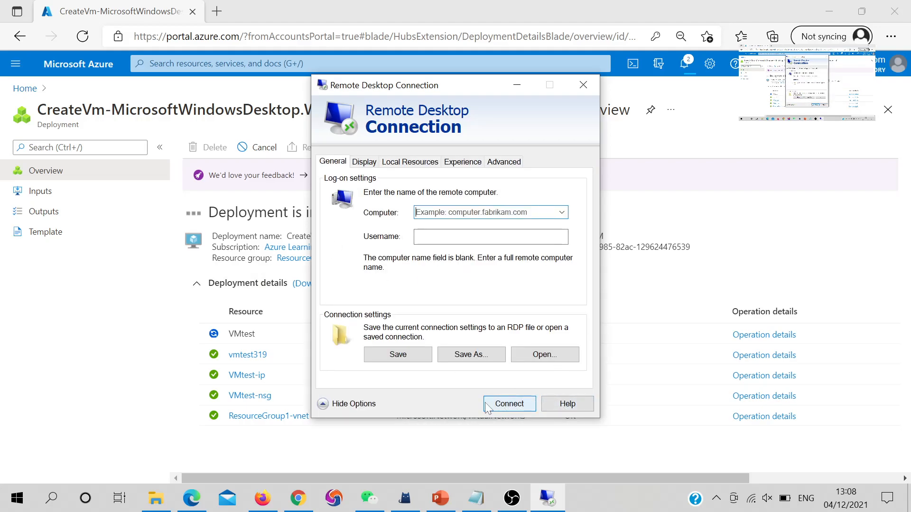
click(595, 86)
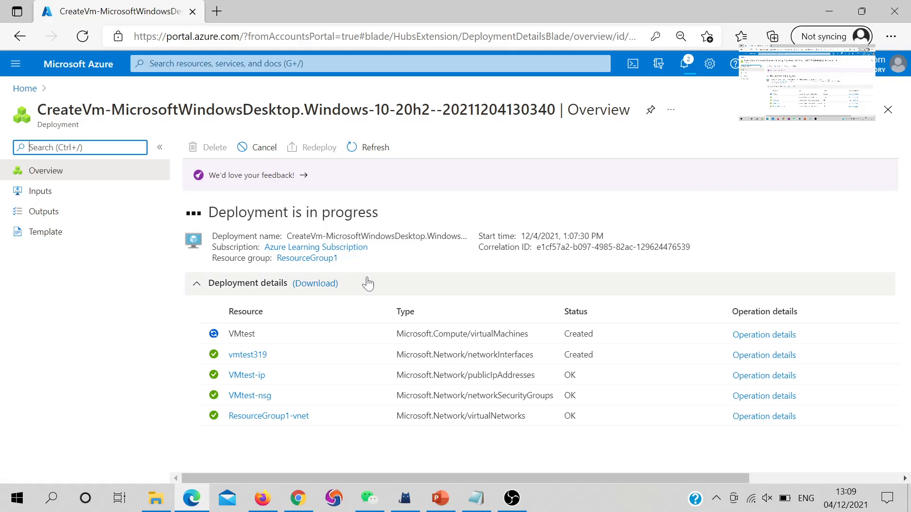
Dismiss the credit notification and open the deployed VMtest VM's overview
click(684, 64)
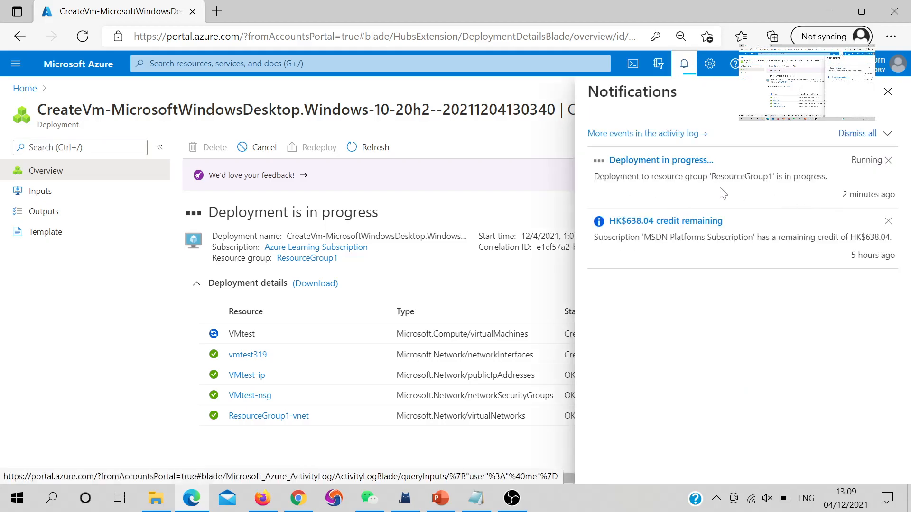
click(887, 221)
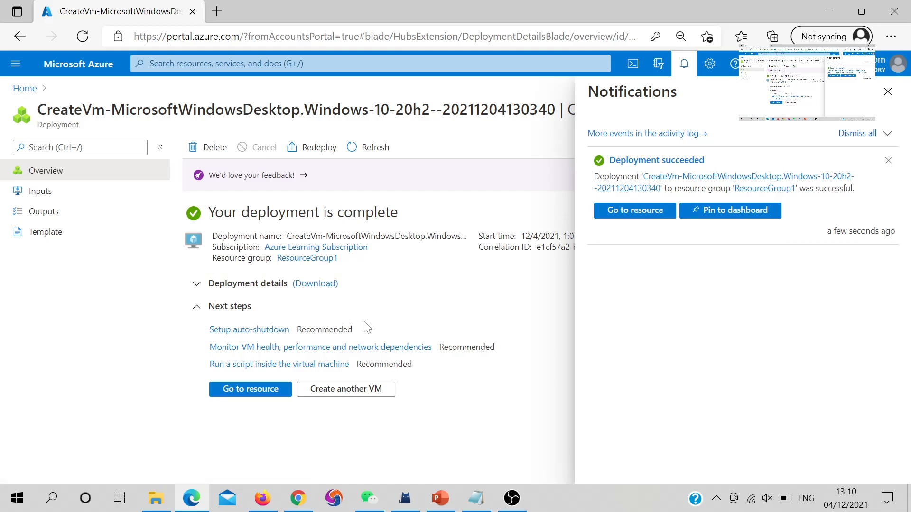
click(256, 390)
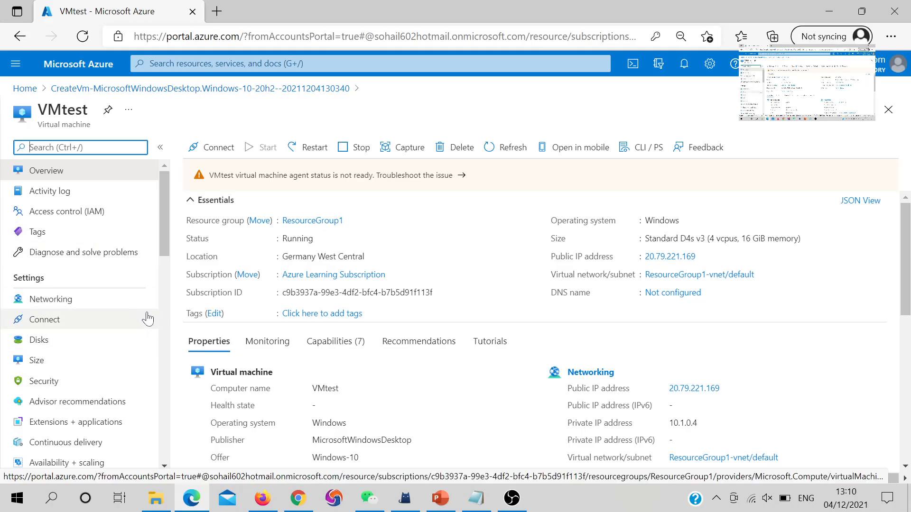
Show VMtest's RDP, SSH and Bastion connection options from the overview toolbar
scroll(149, 322, down, 3)
scroll(153, 313, up, 3)
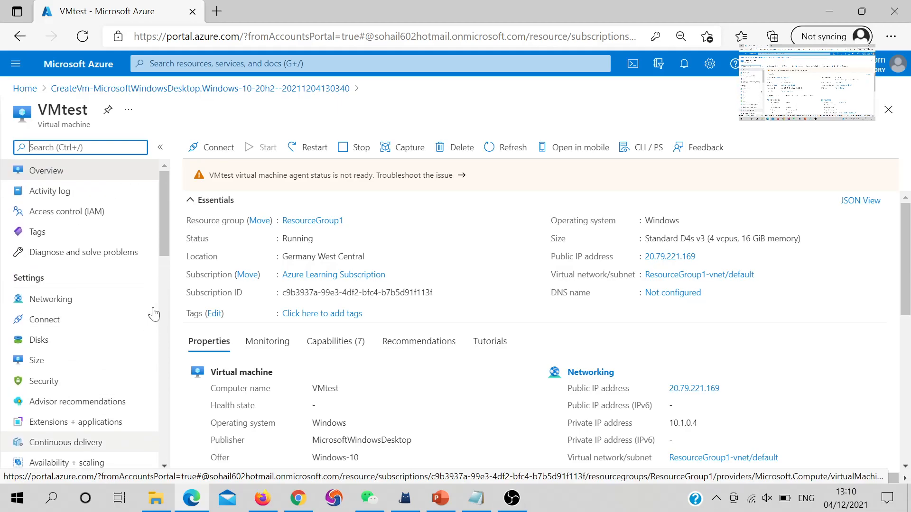
scroll(267, 243, down, 4)
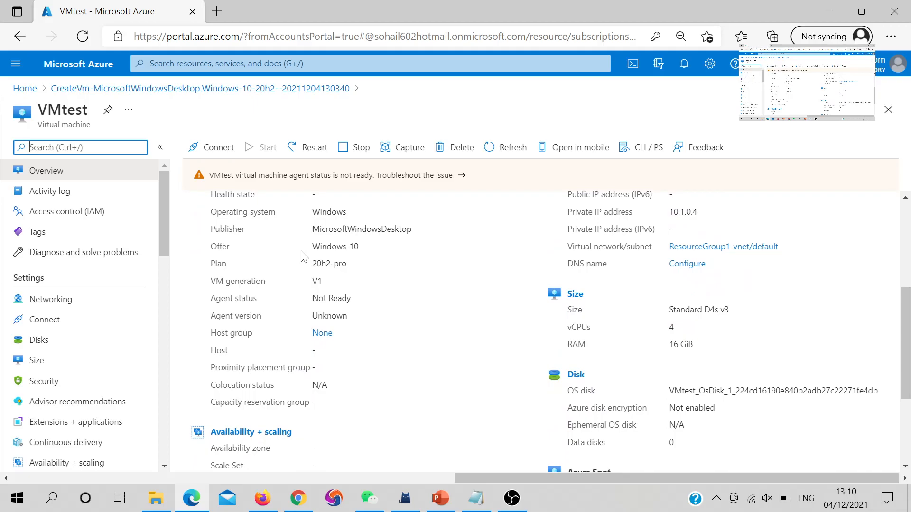
click(195, 153)
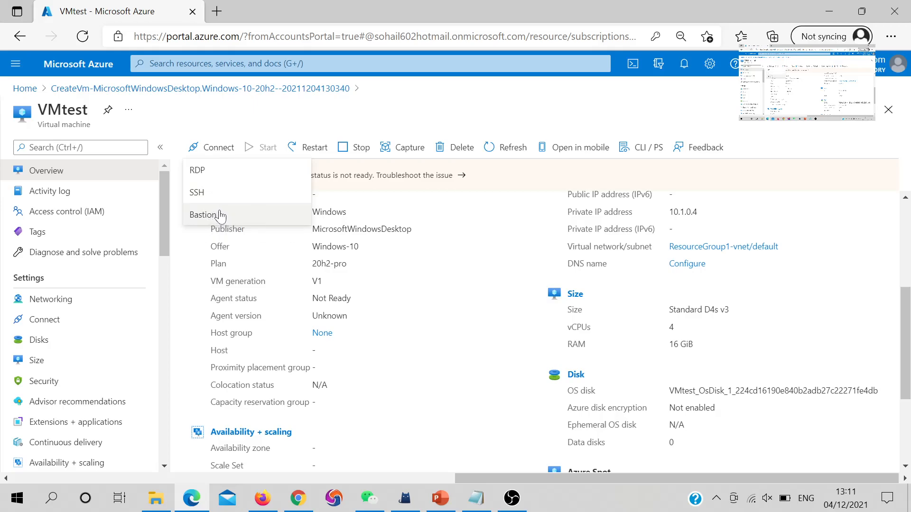
Download VMtest.rdp and open it to get the Remote Desktop prompt for 20.79.221.169
click(201, 174)
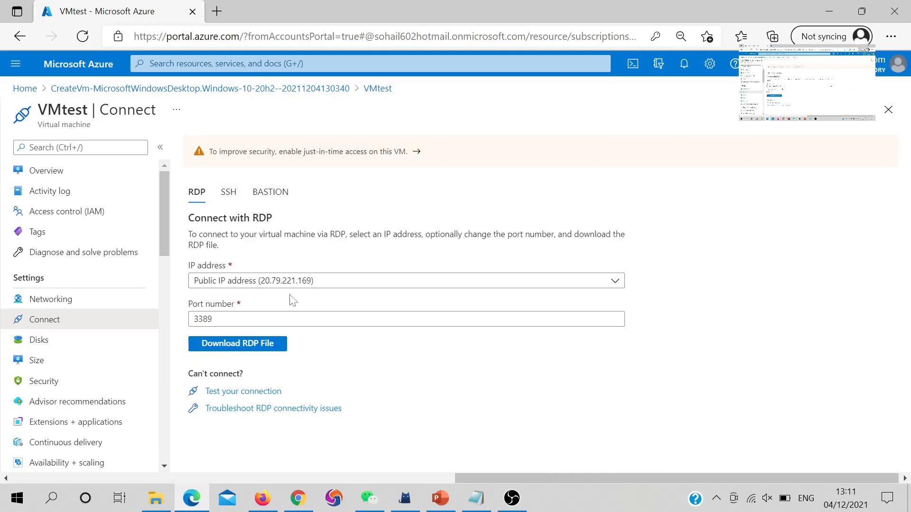
click(238, 346)
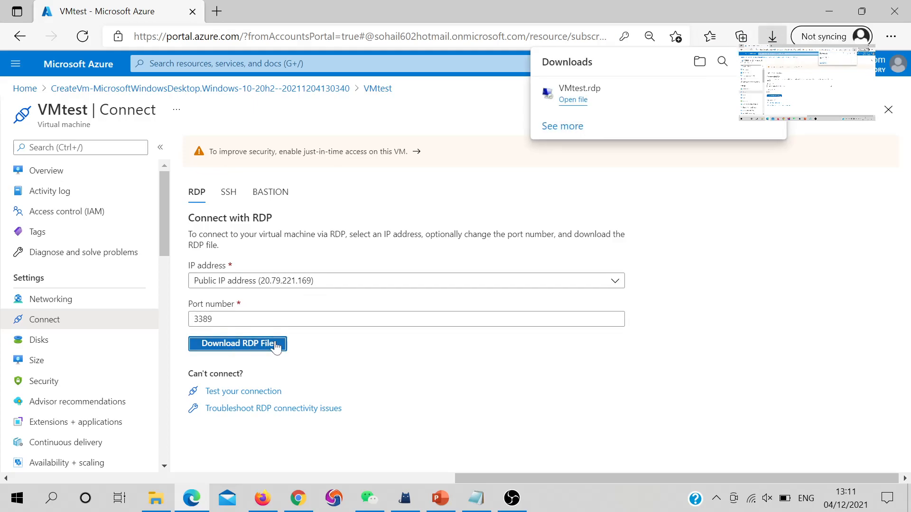
click(579, 102)
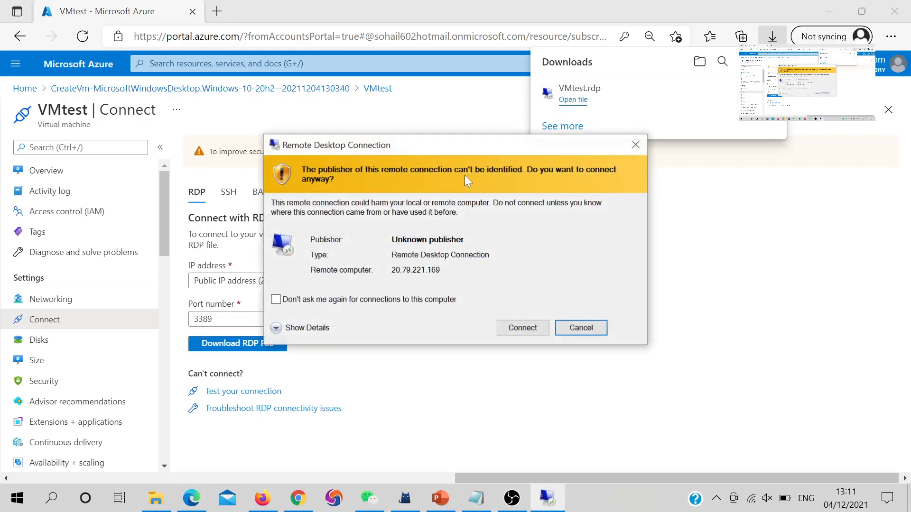
Connect to VMtest at 20.79.221.169 with the VM's local username and password, accepting the publisher and certificate warnings
click(522, 328)
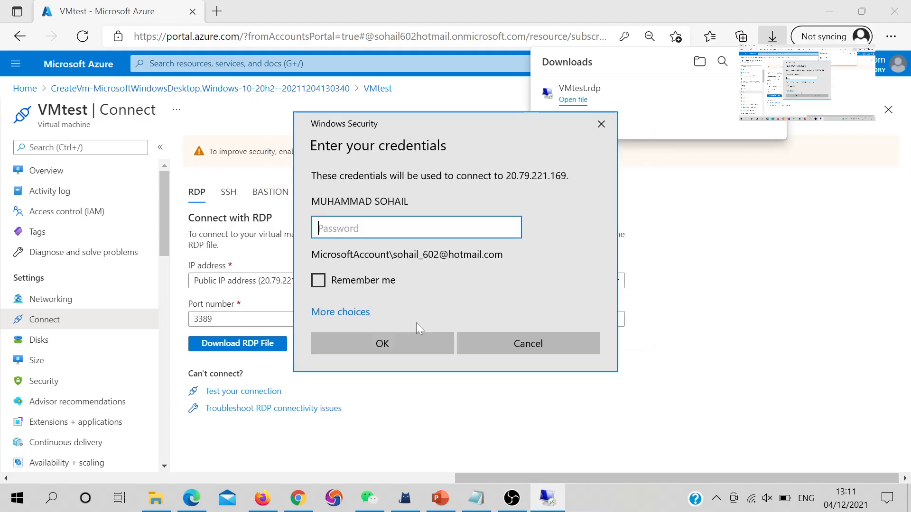
click(346, 313)
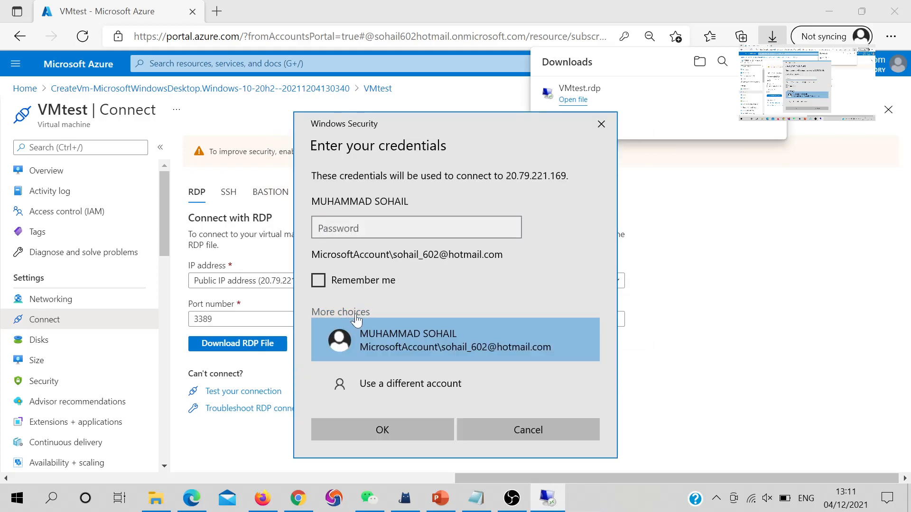
click(374, 386)
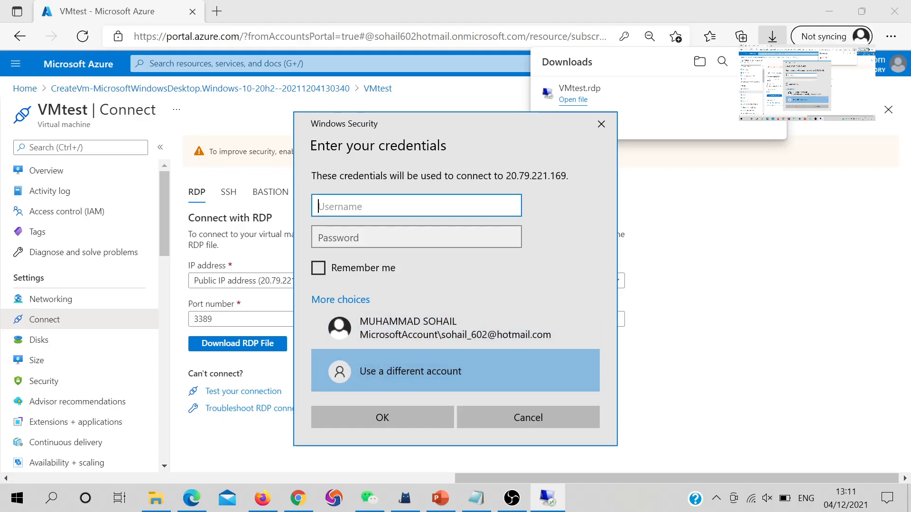
text(vmtest)
key(Tab)
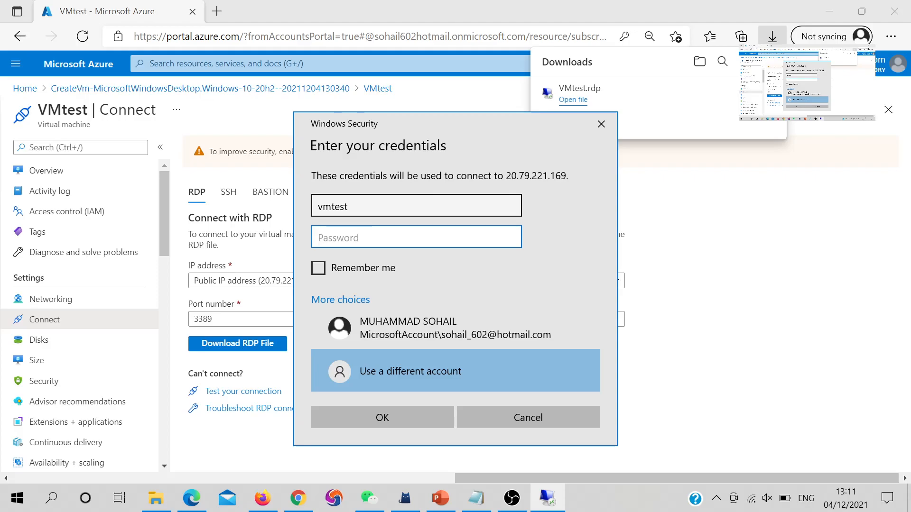
text(************)
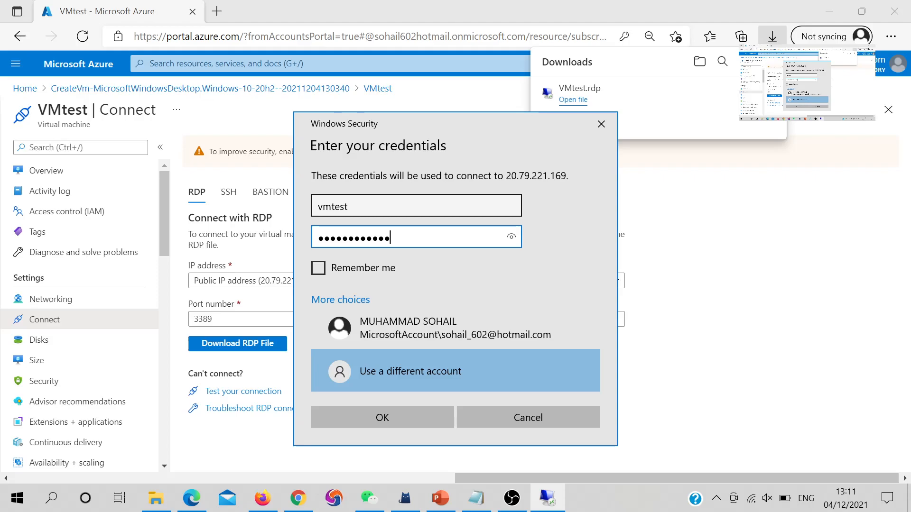
key(Return)
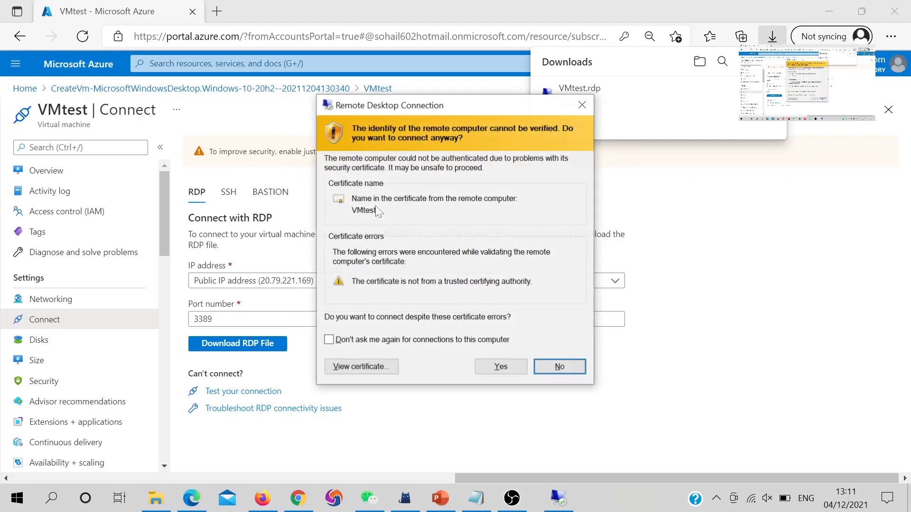
click(500, 366)
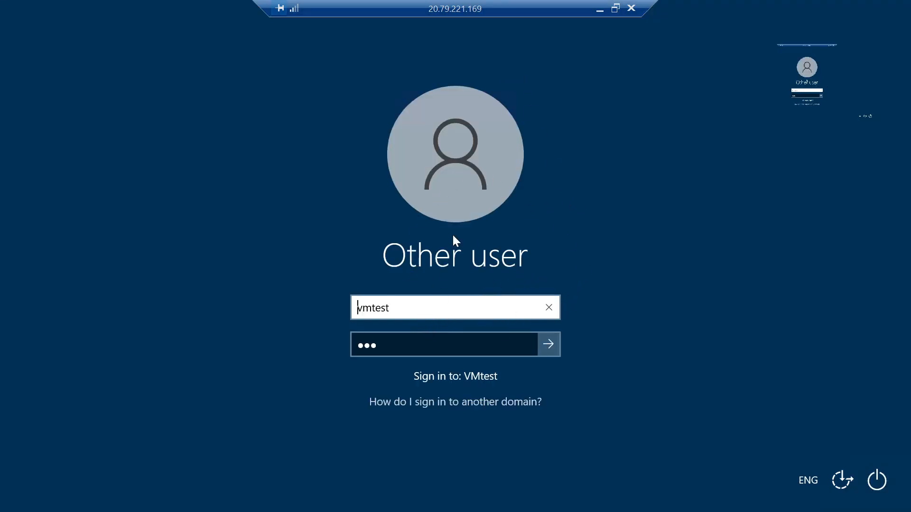
Submit the filled-in credentials on VMtest's Windows sign-in screen
key(Return)
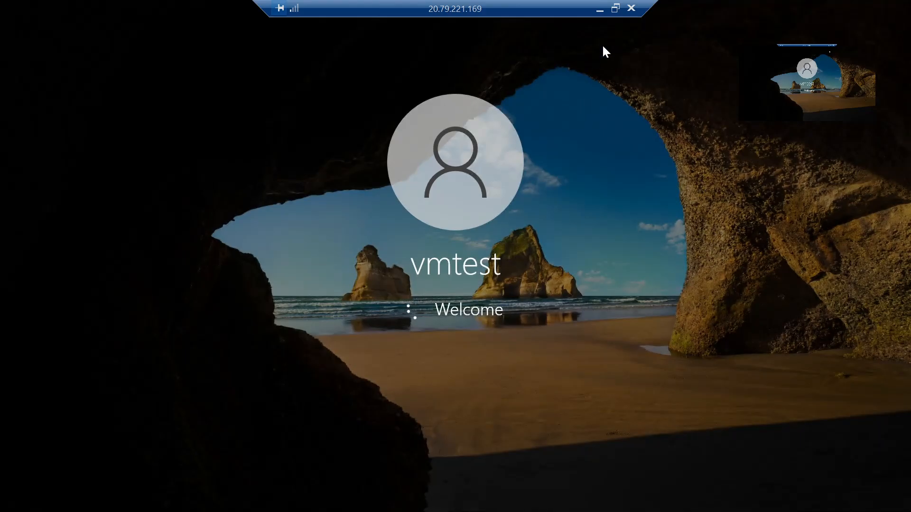
Resize and reposition the VMtest remote session window, then maximise it again
click(615, 8)
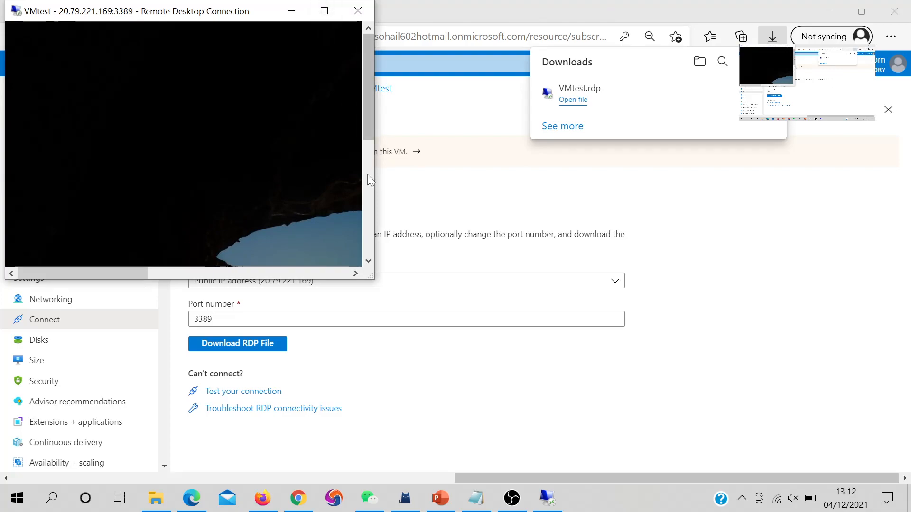
drag(227, 18, 526, 101)
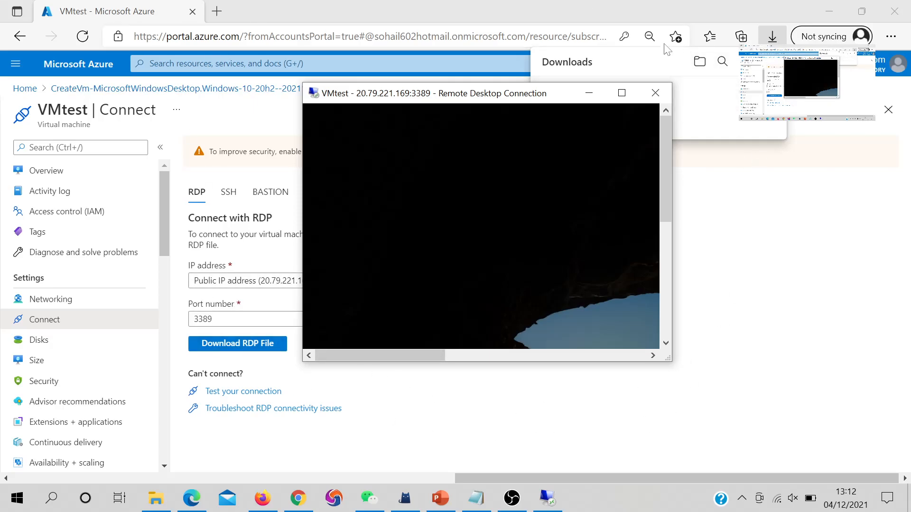
drag(666, 367, 893, 463)
drag(706, 93, 637, 67)
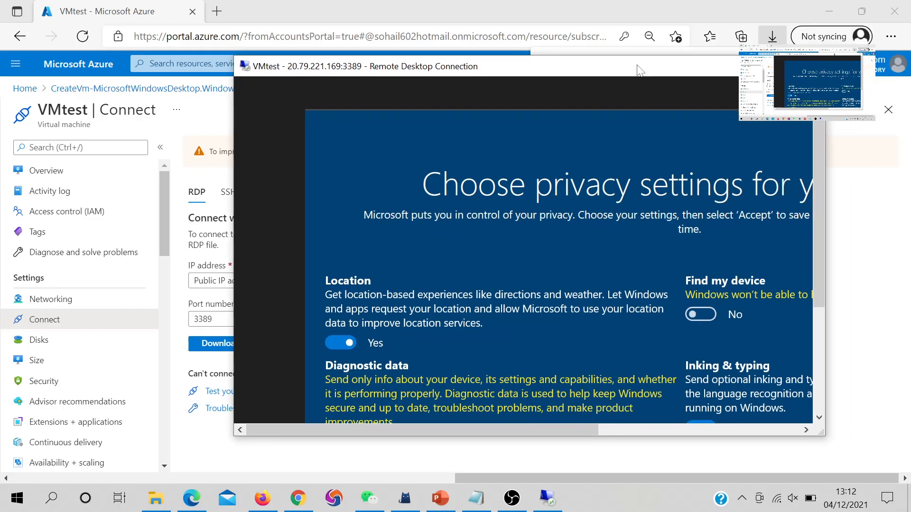
double_click(637, 67)
Accept VMtest's Windows privacy settings to reach the desktop
click(775, 450)
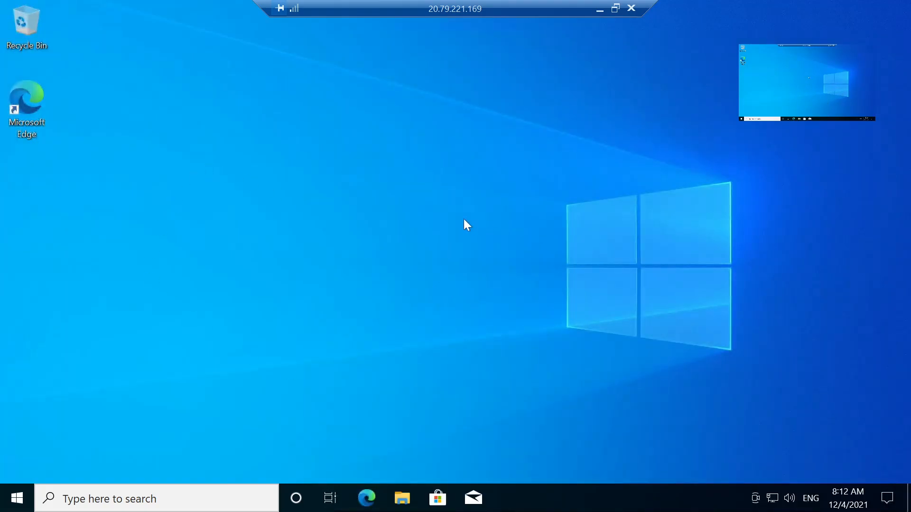
Allow VMtest to be discoverable on networks, then switch back to the Azure portal
click(773, 256)
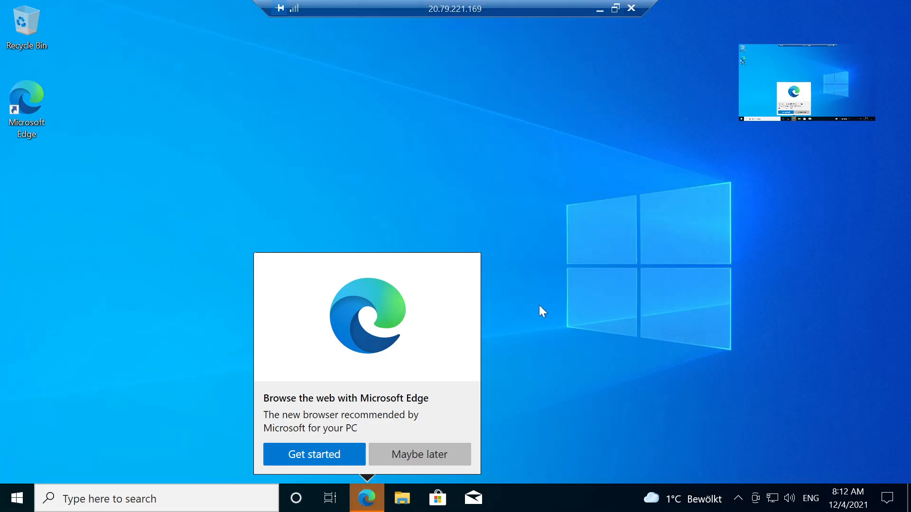
click(612, 8)
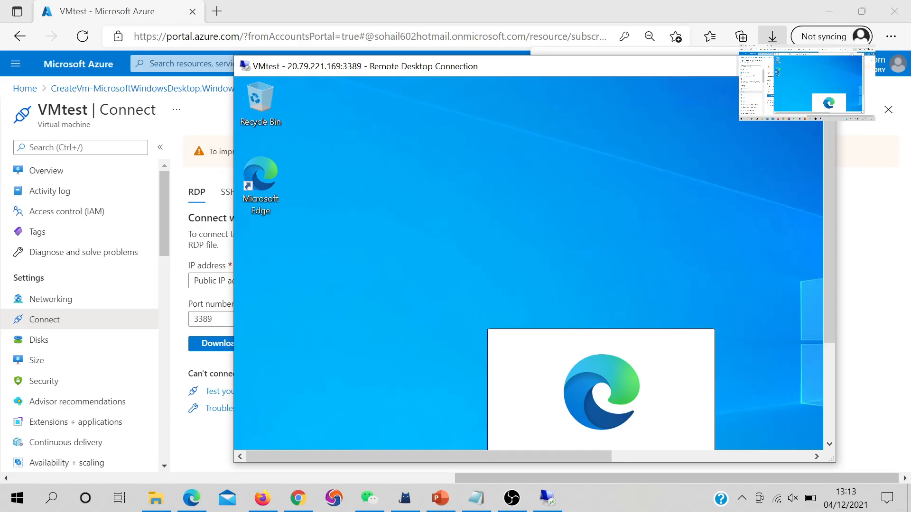
click(786, 66)
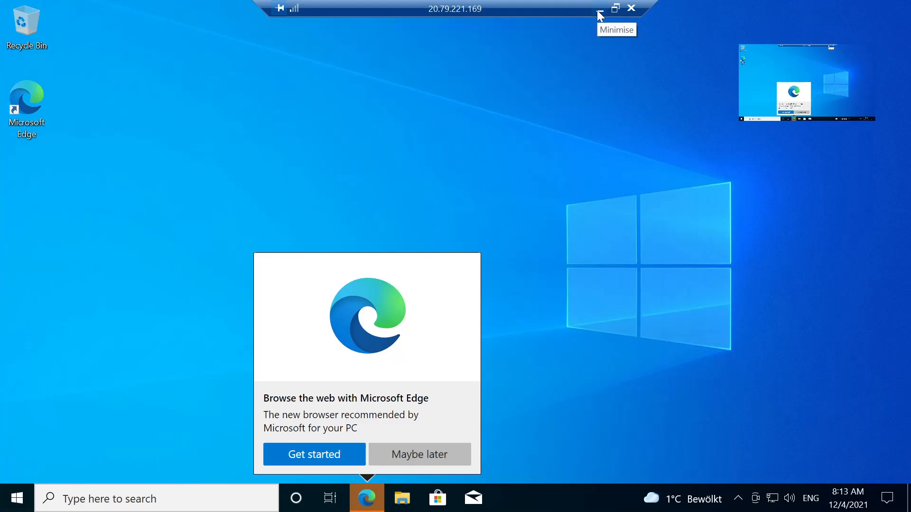
click(618, 8)
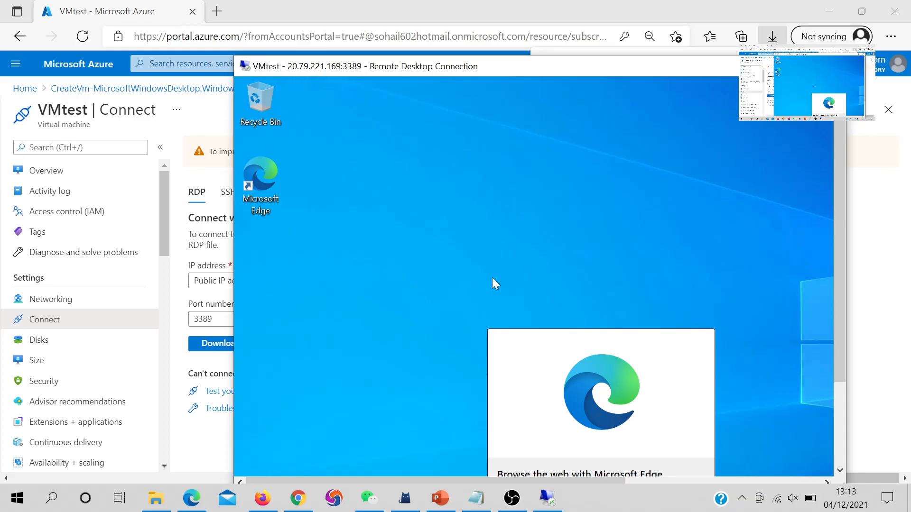
click(287, 18)
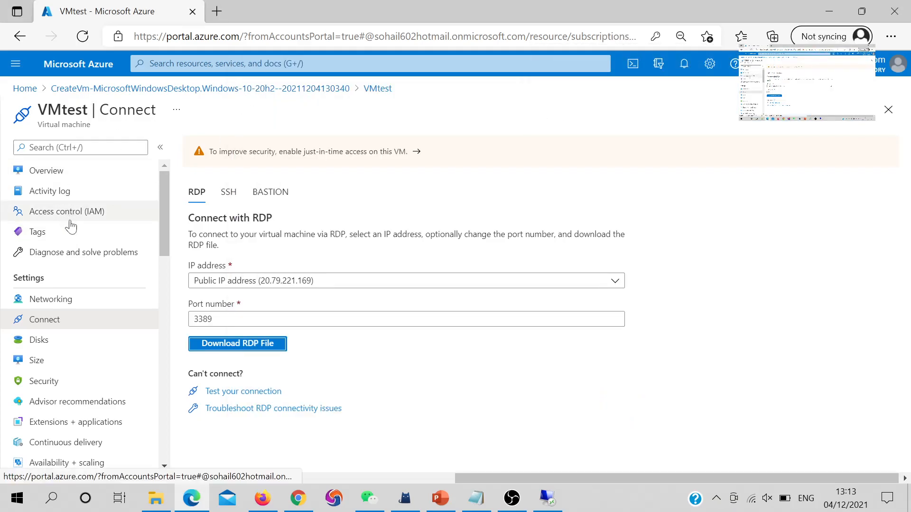
Copy VMtest's public IP 20.79.221.169 from its Overview and launch cmd from Run
click(72, 172)
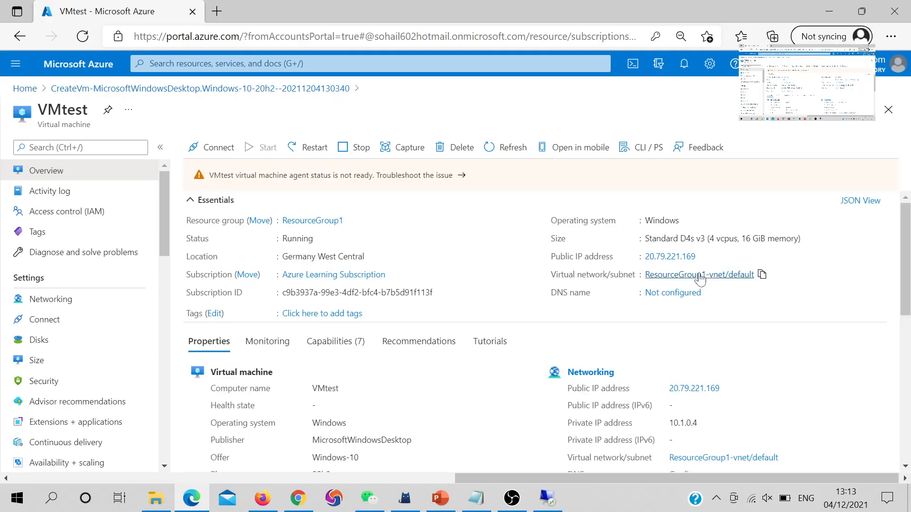
click(703, 257)
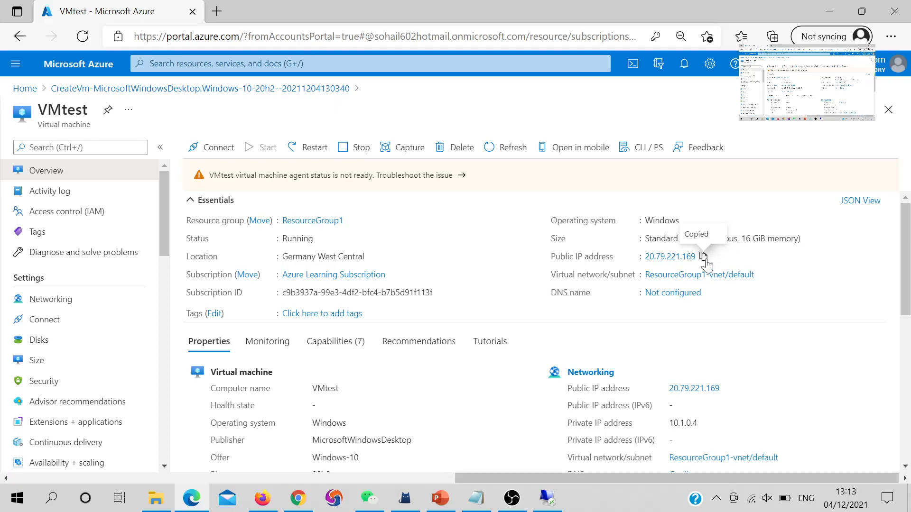
key(super+r)
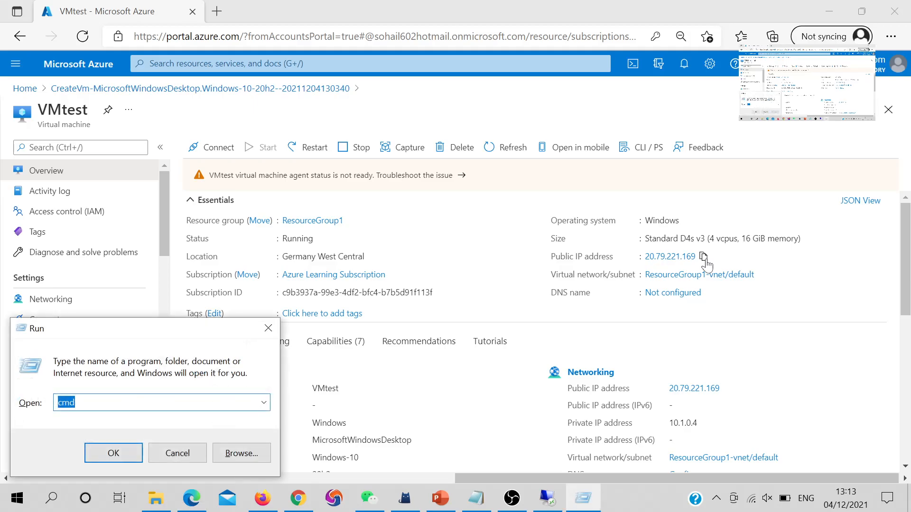
key(Return)
Ping the pasted public IP 20.79.221.169 from Command Prompt
text(ping)
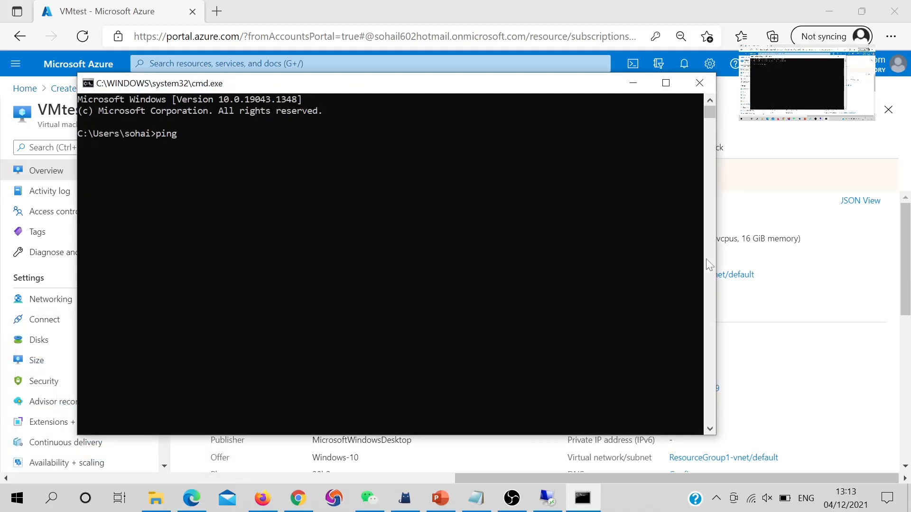
key(ctrl+v)
key(Return)
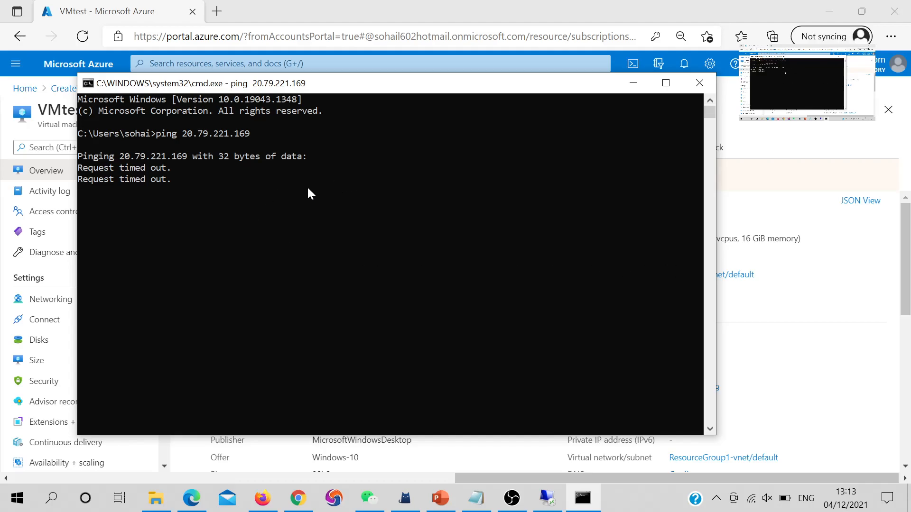
Open VMtest's Networking page and scroll to its inbound port rules
click(279, 27)
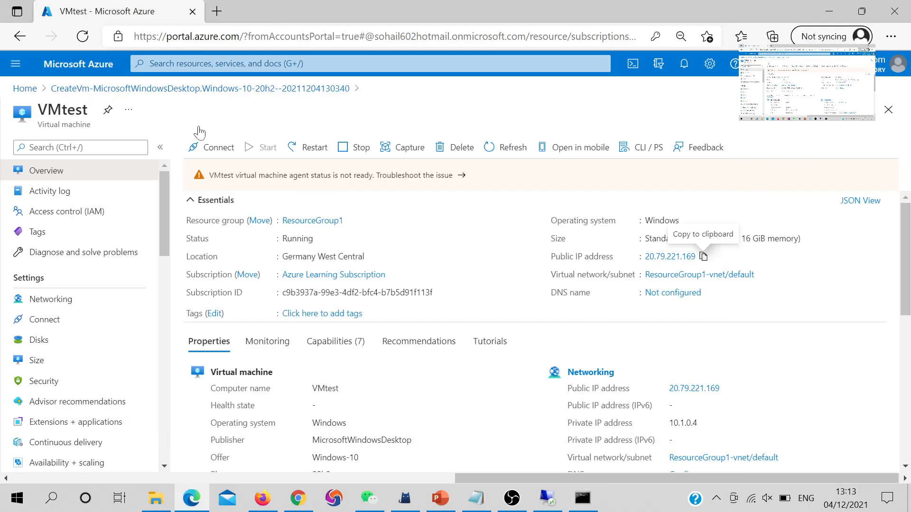
click(59, 301)
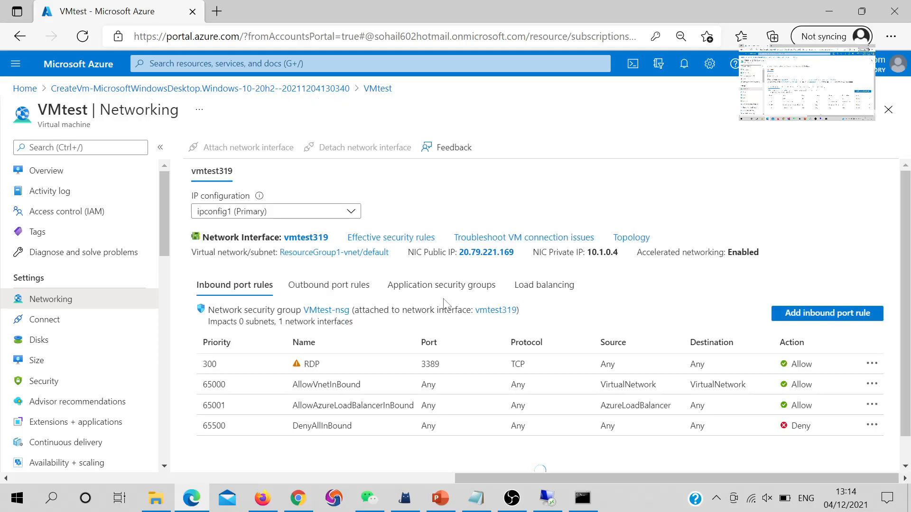
scroll(455, 309, down, 1)
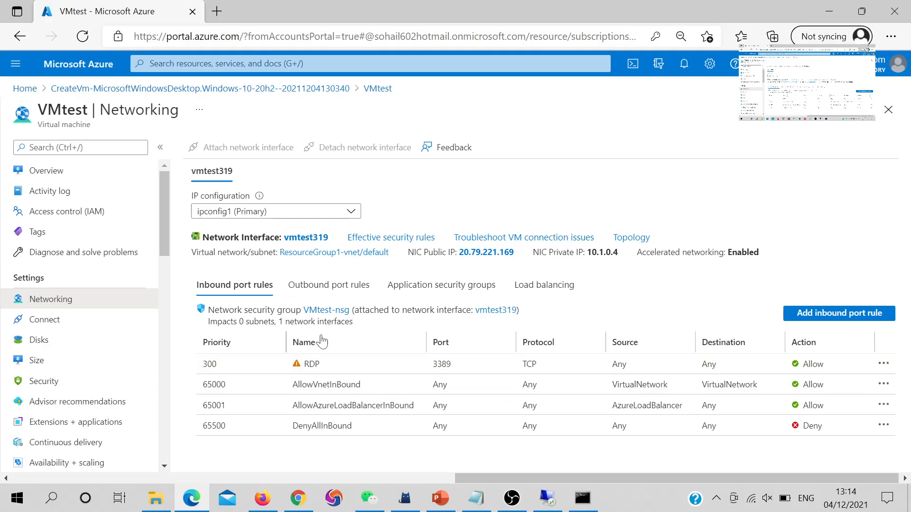
Select the RDP rule's port 3389, check the ping results, then minimise Command Prompt
click(548, 498)
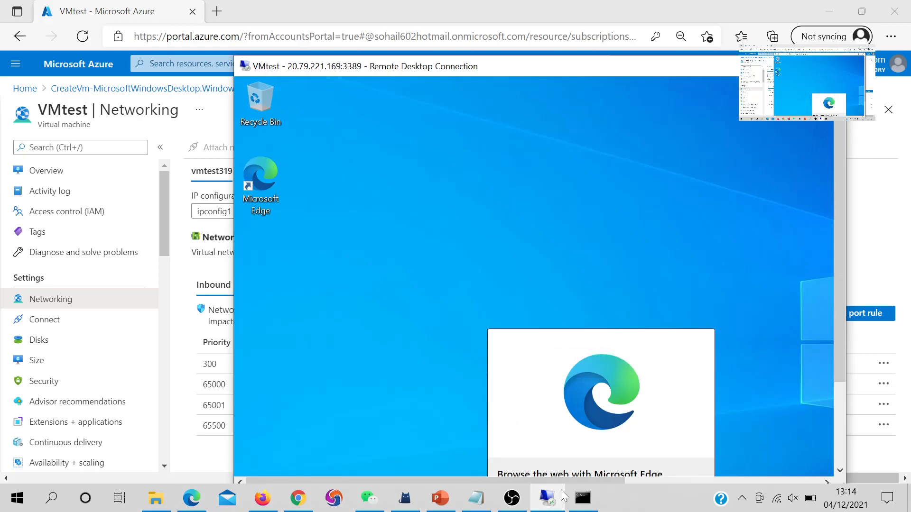
click(553, 504)
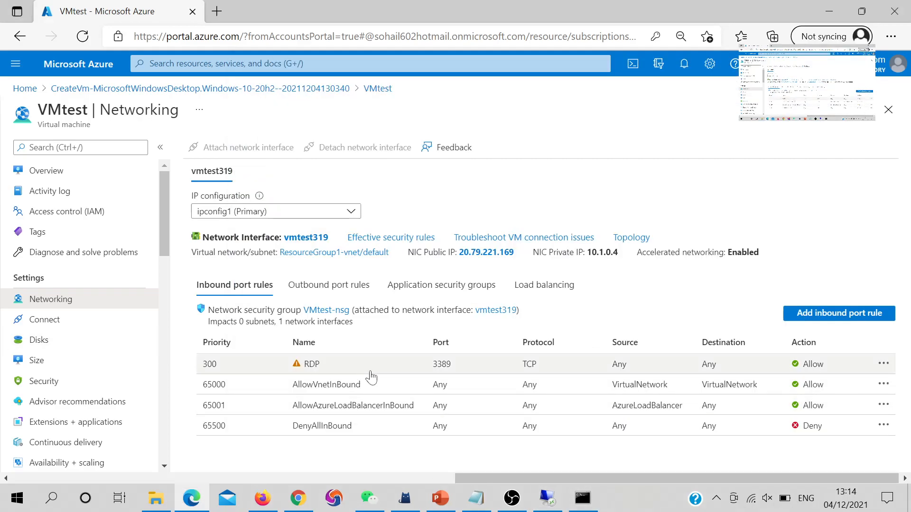
double_click(442, 364)
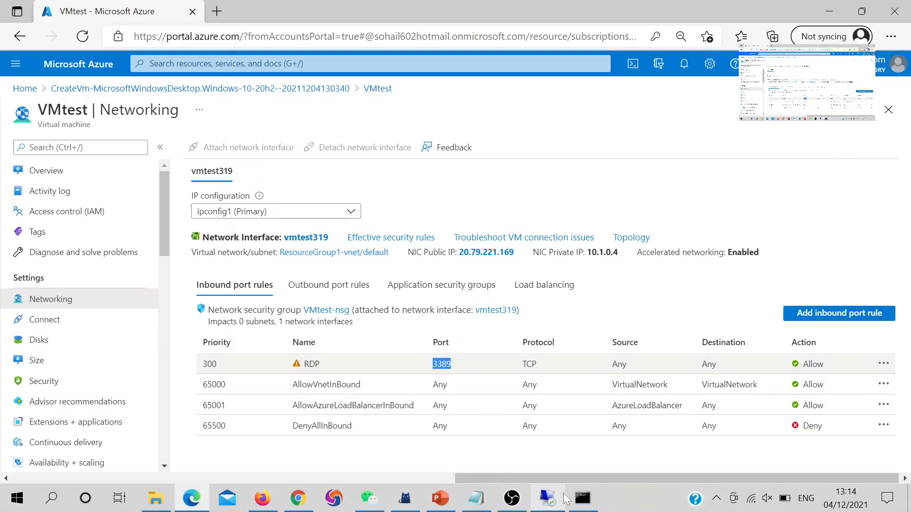
click(584, 498)
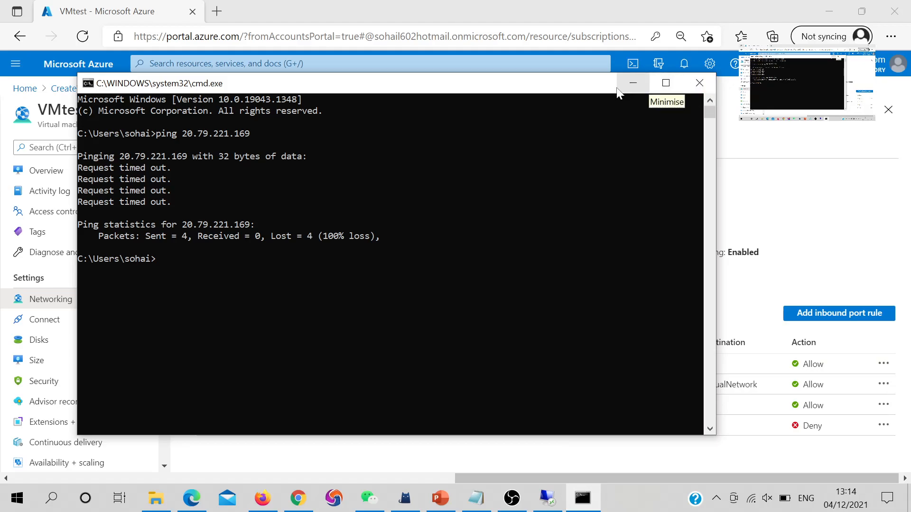
click(645, 89)
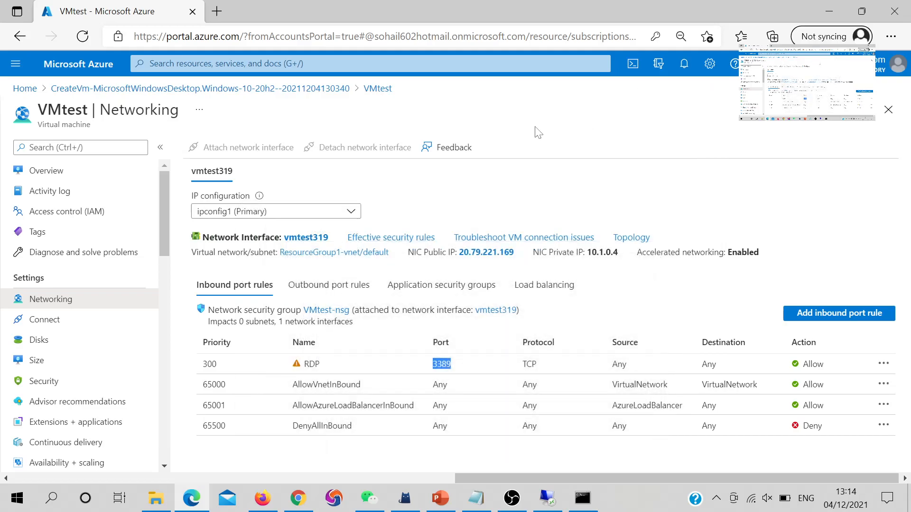
Return to the portal home and disconnect the VMtest remote desktop session
click(21, 89)
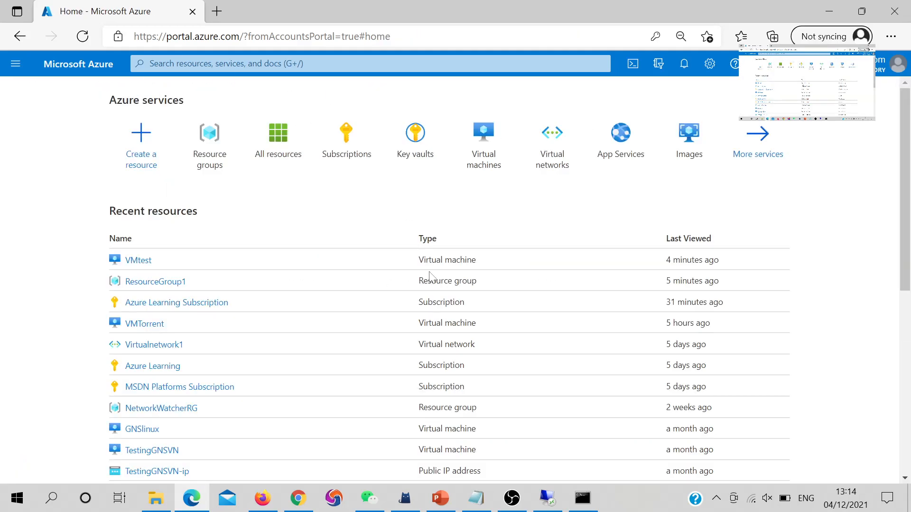
click(549, 503)
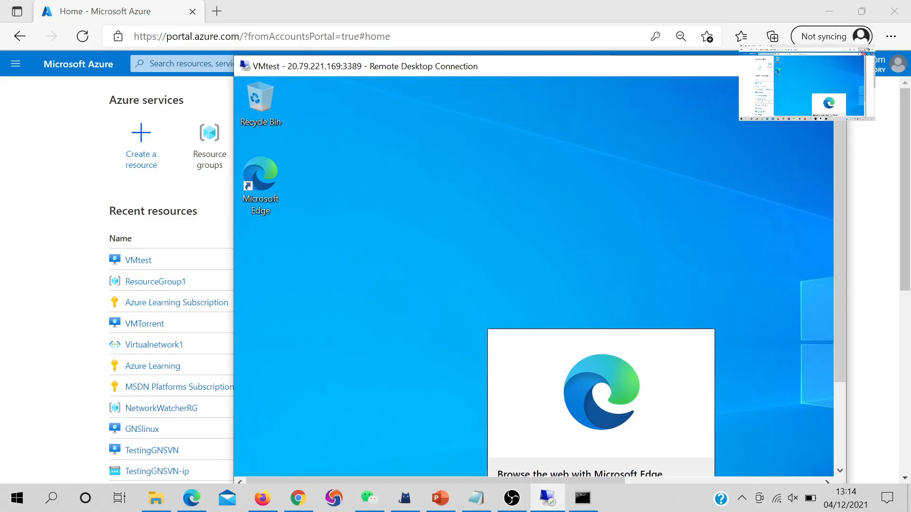
click(836, 66)
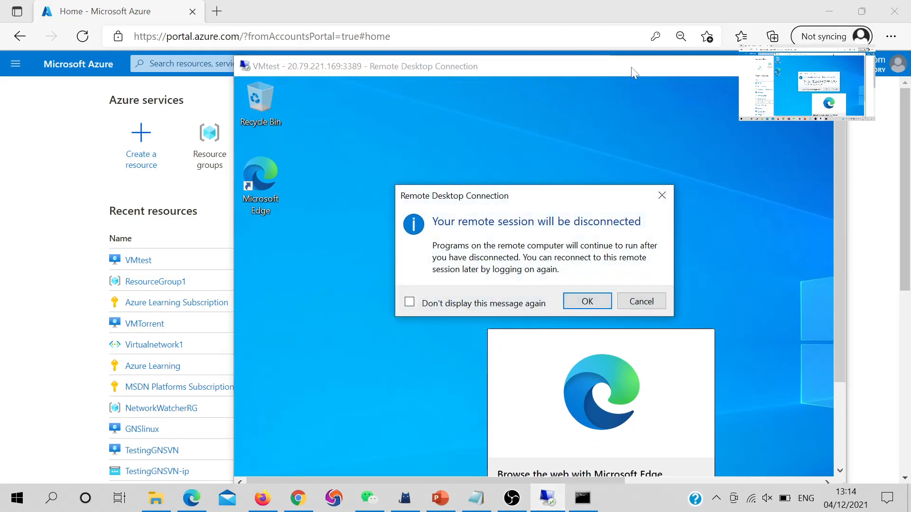
click(587, 301)
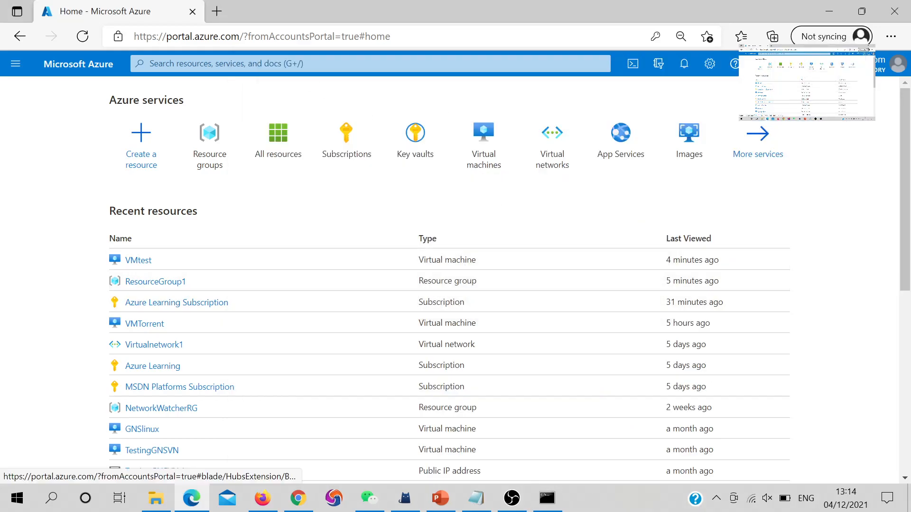
Search 'app' and open the App Services list
click(149, 63)
text(app)
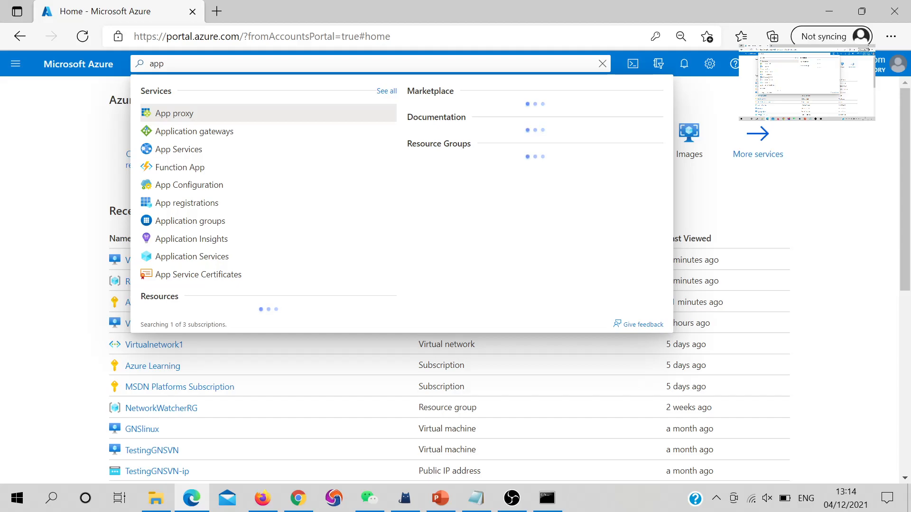
click(192, 151)
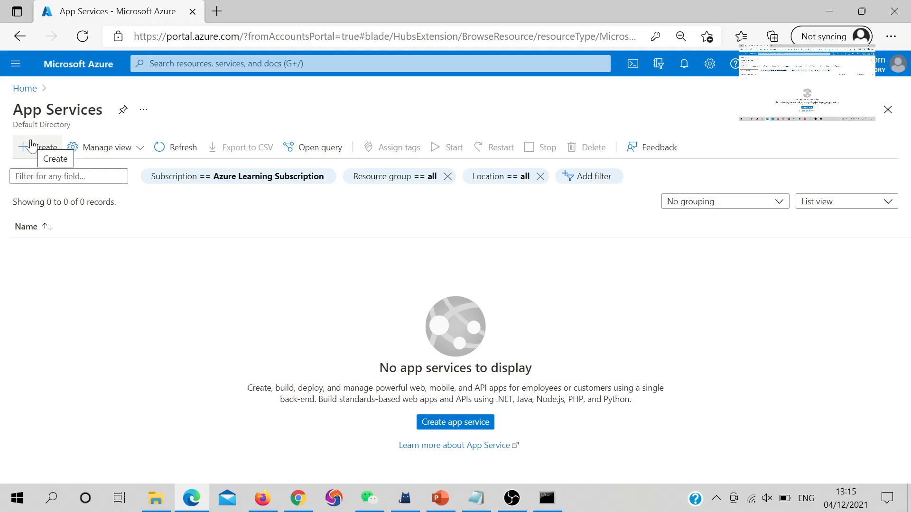
Start a new web app and place it in ResourceGroup1
click(31, 144)
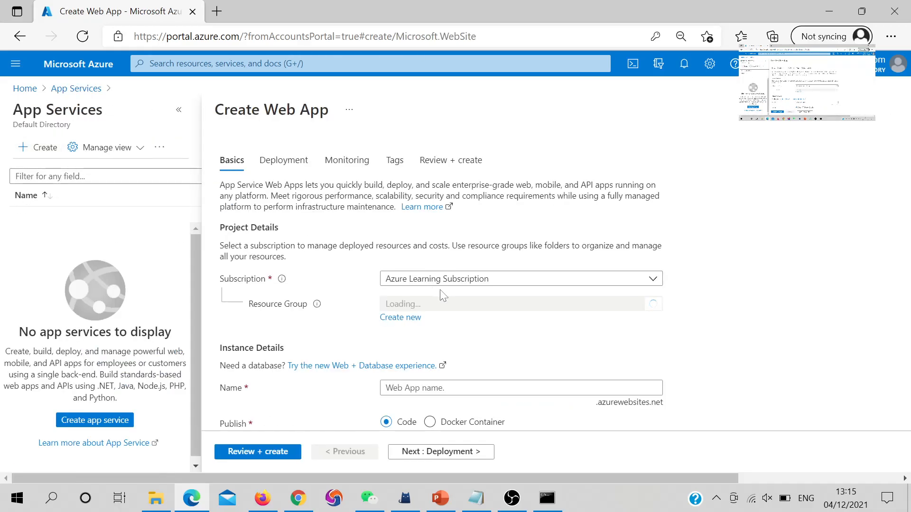
click(476, 304)
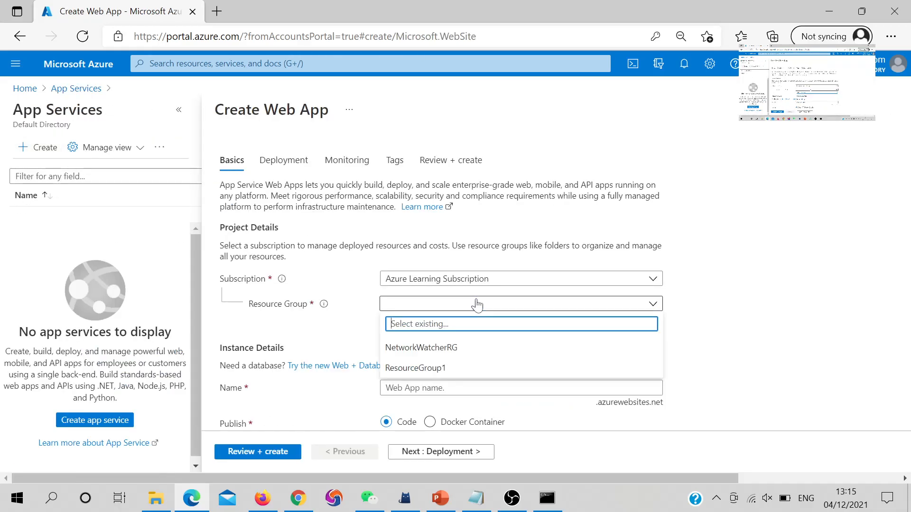
click(419, 368)
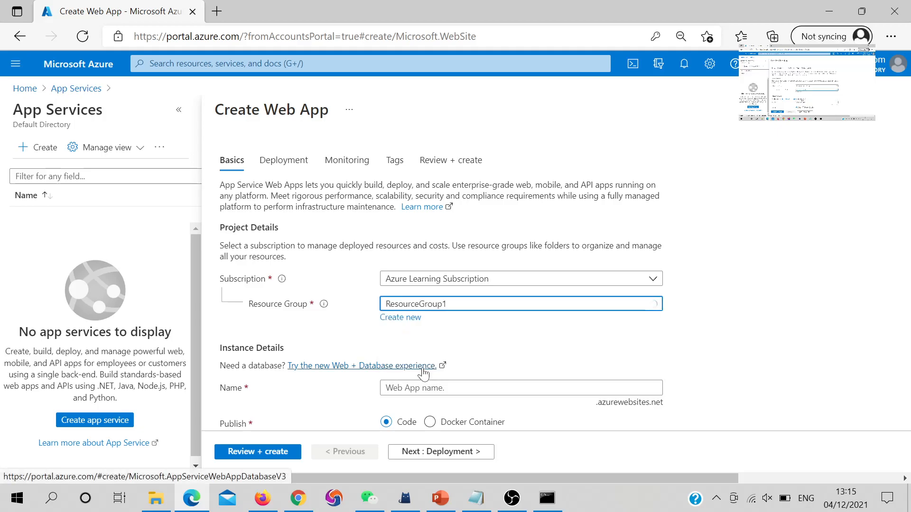
scroll(445, 328, down, 2)
Name the web app Apptestkousar so the name is accepted as available
click(444, 300)
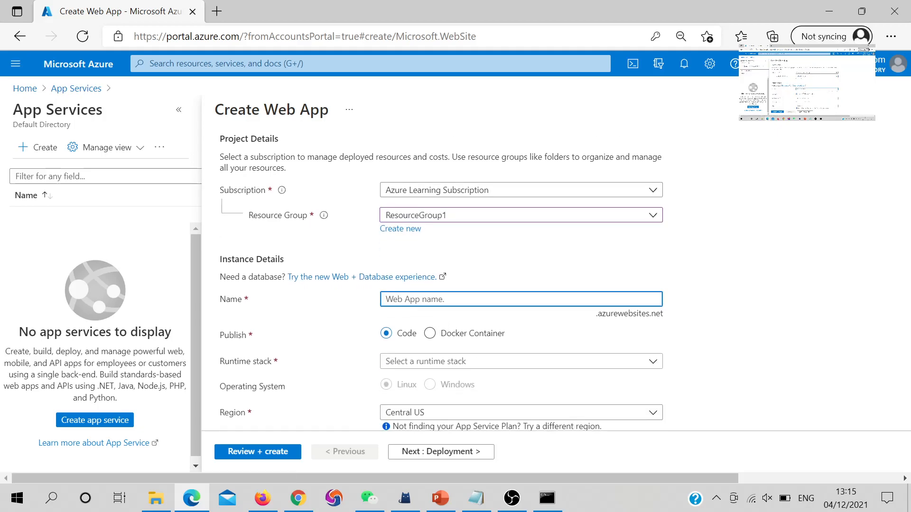
text(App1)
scroll(376, 326, down, 2)
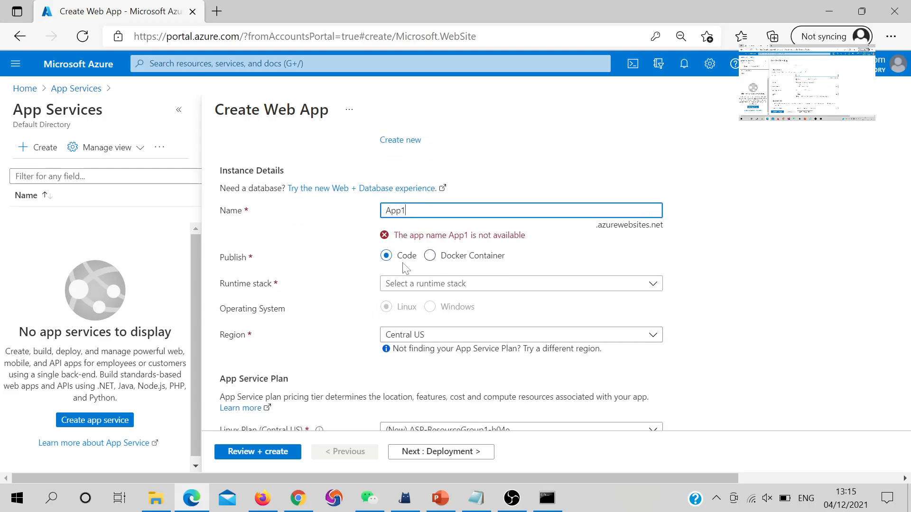
key(BackSpace)
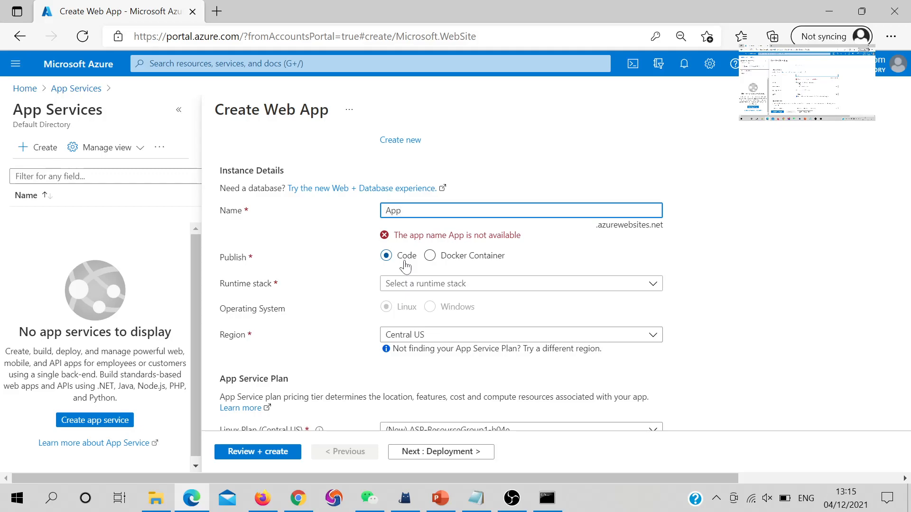
text(testkousar)
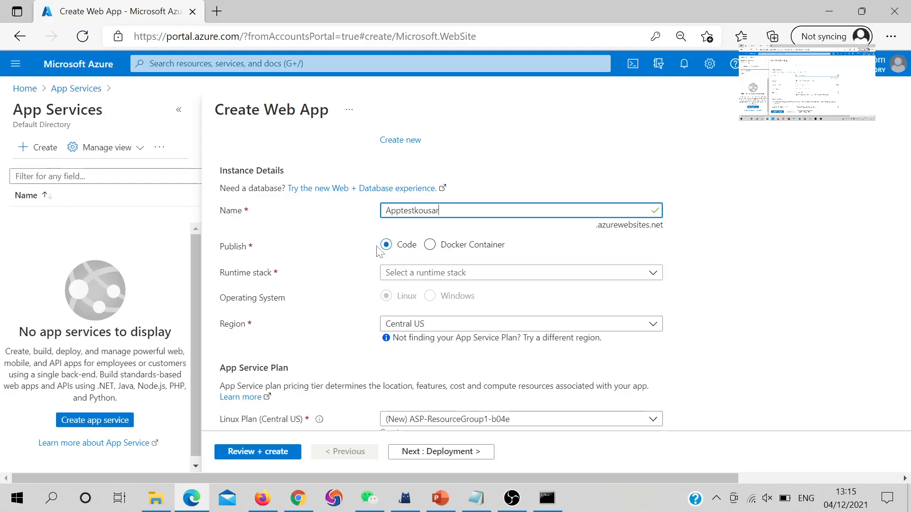
Choose PHP 8.0 as the web app's runtime stack
click(444, 278)
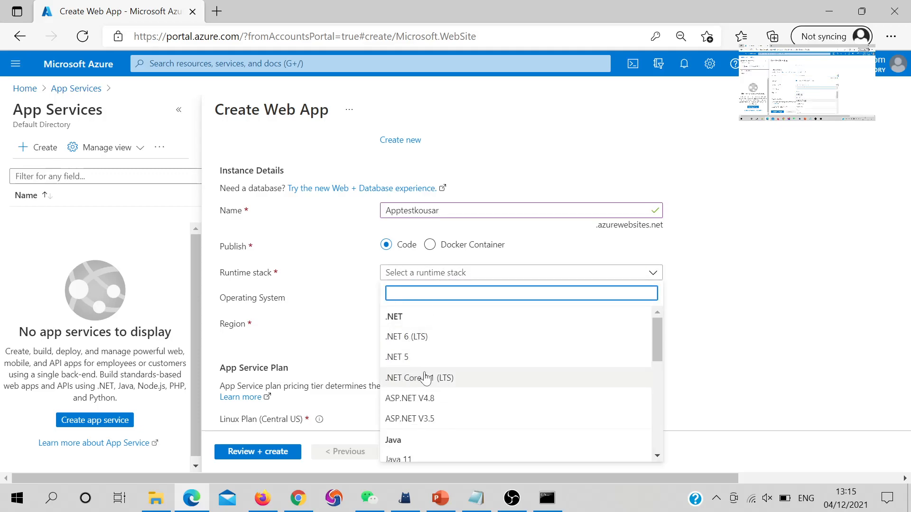
scroll(439, 378, down, 2)
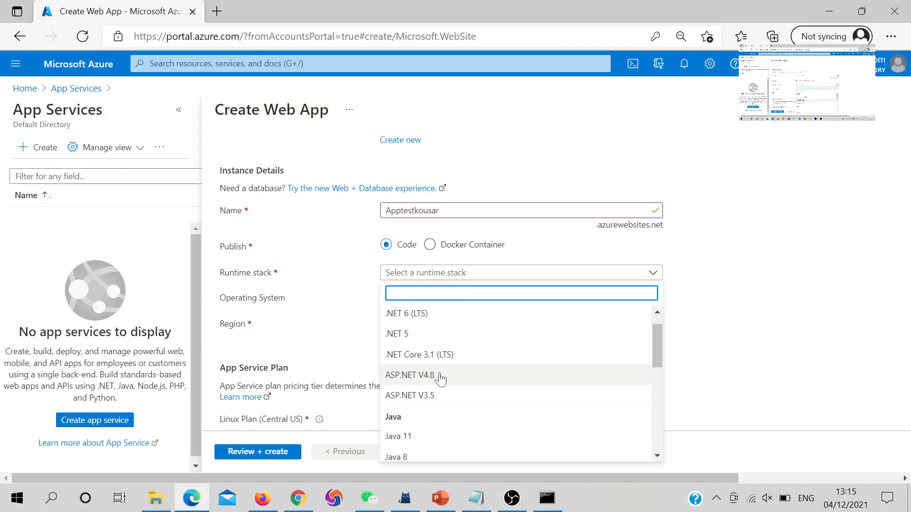
scroll(429, 366, up, 1)
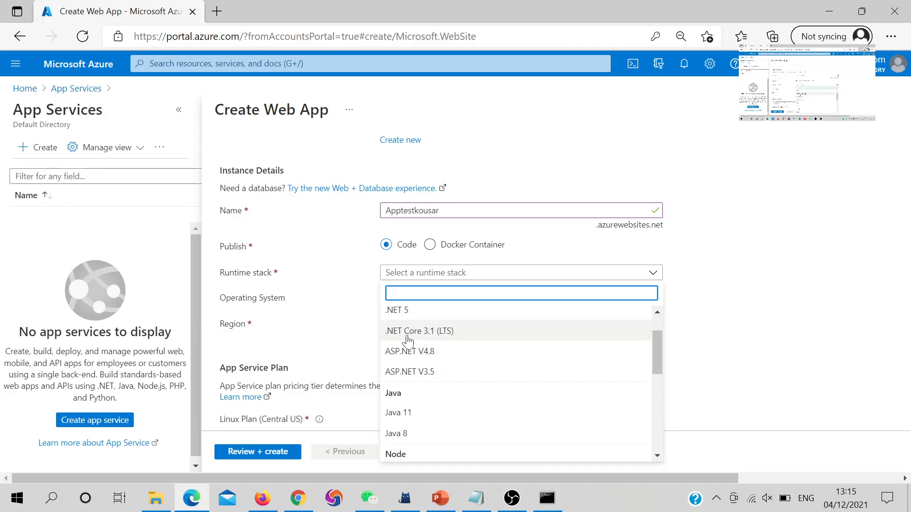
scroll(405, 342, down, 2)
click(408, 420)
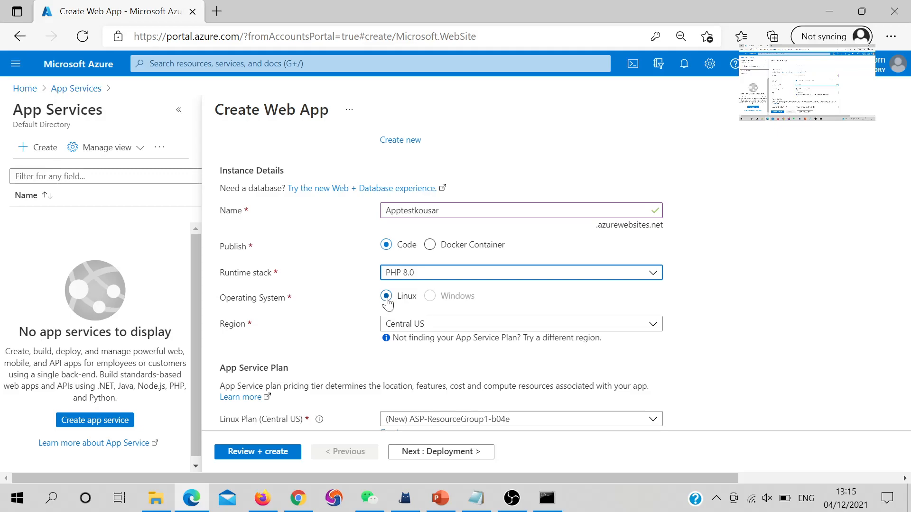
Keep Central US as the region and move on to Deployment
click(419, 324)
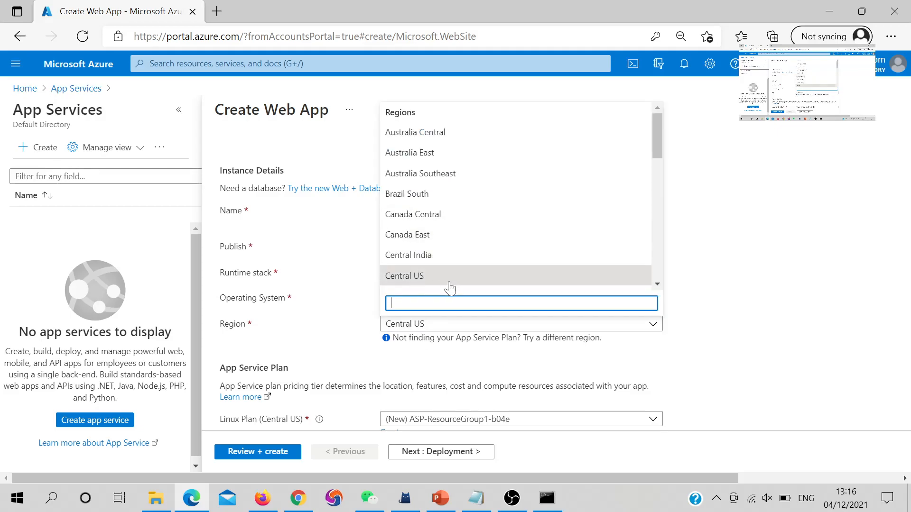
click(348, 308)
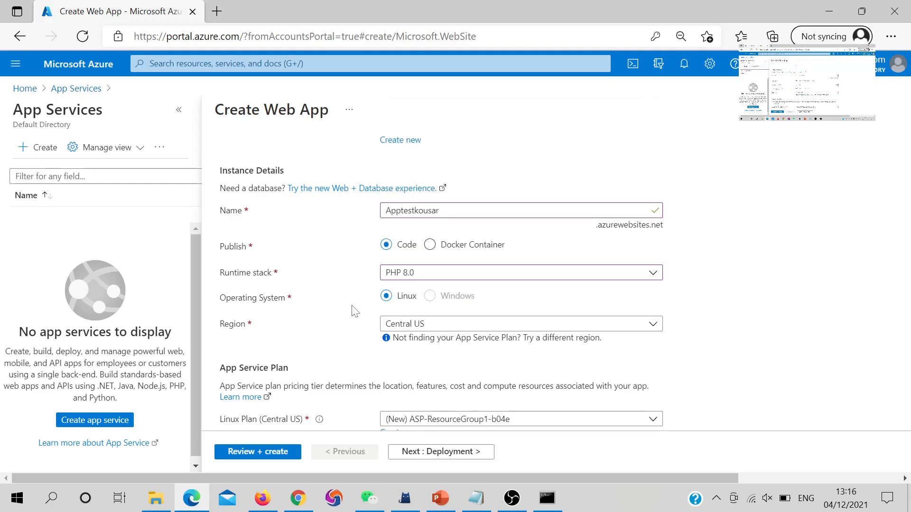
scroll(354, 311, down, 2)
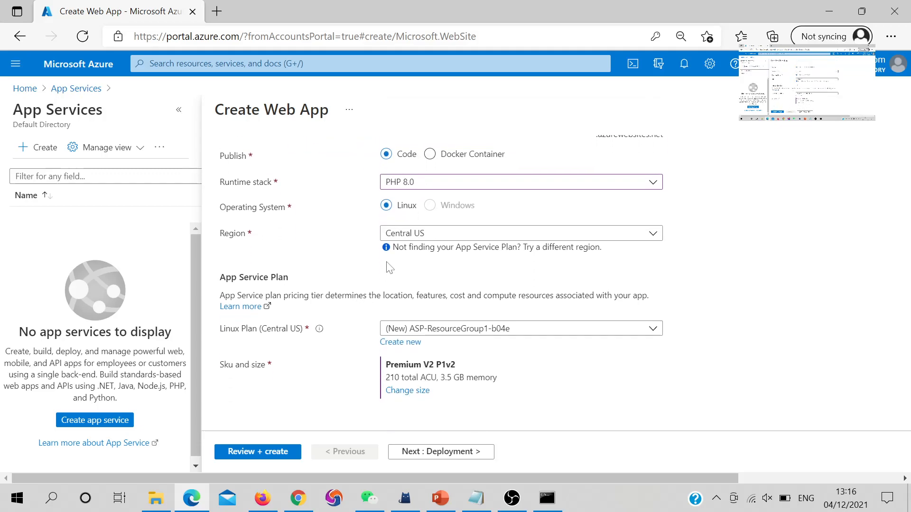
click(416, 454)
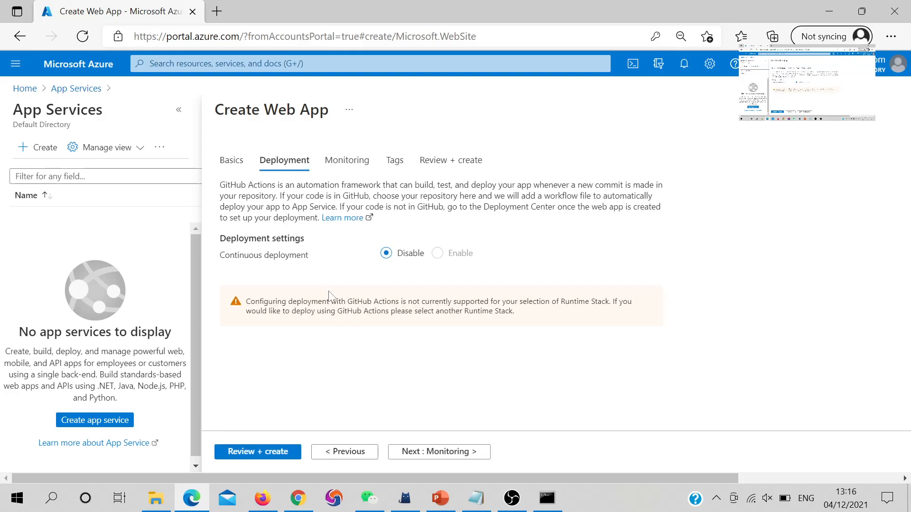
Skip past the Deployment, Monitoring and Tags pages, keeping their defaults, to the Review + create summary
click(419, 452)
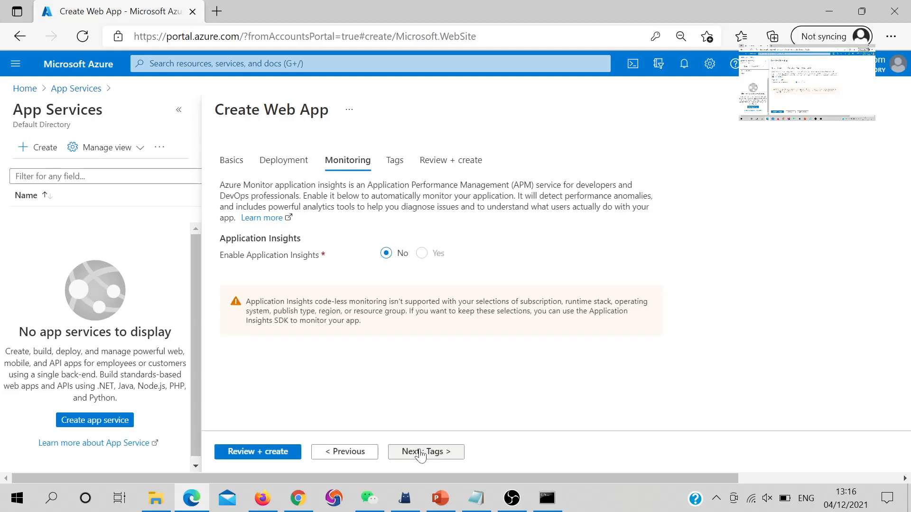
click(421, 453)
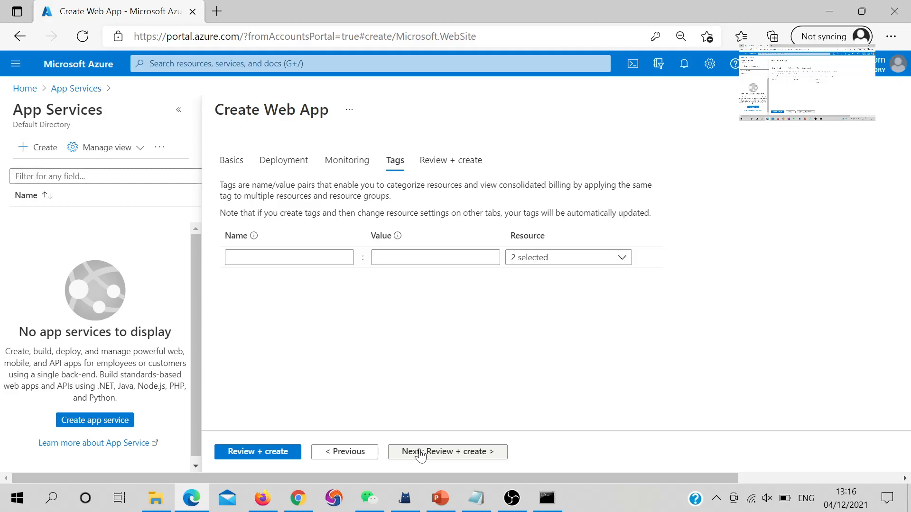
click(421, 453)
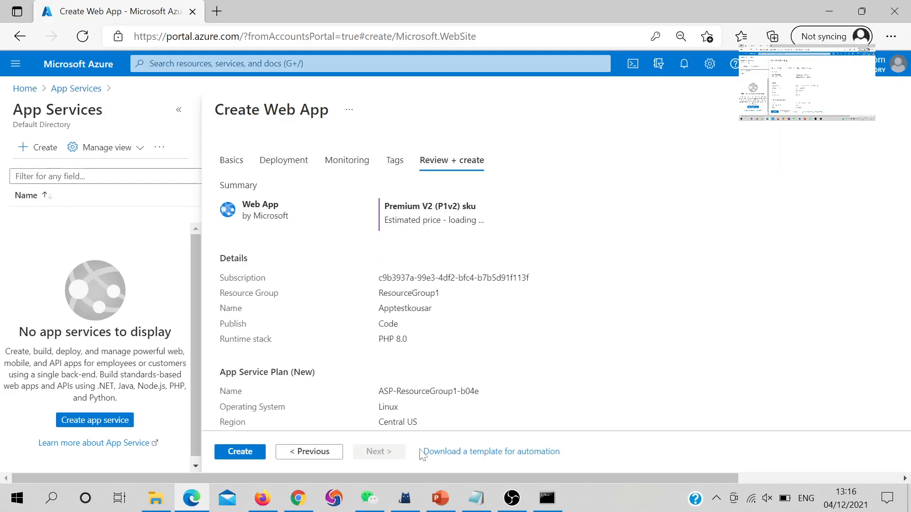
Create the Apptestkousar web app, PHP 8.0 on Linux in Central US
click(242, 455)
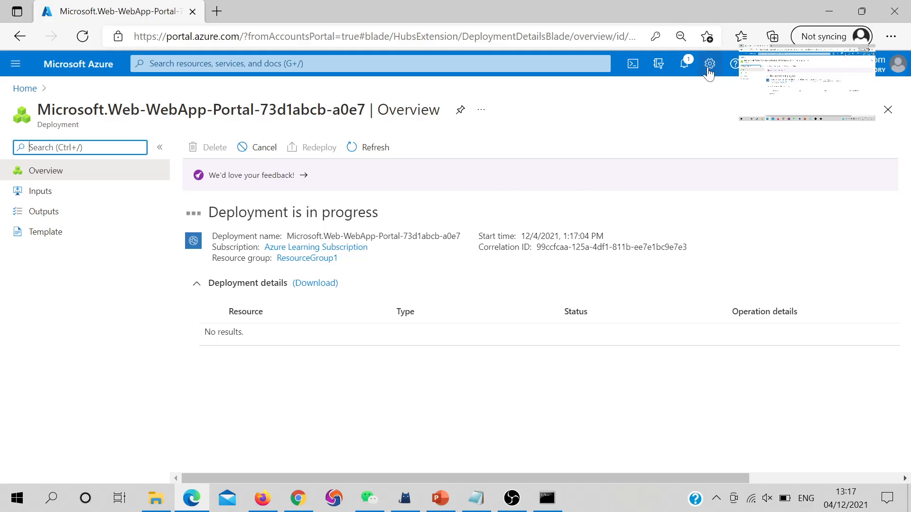
Check deployment progress in Notifications and dismiss the old virtual machine Deployment succeeded notice
click(694, 73)
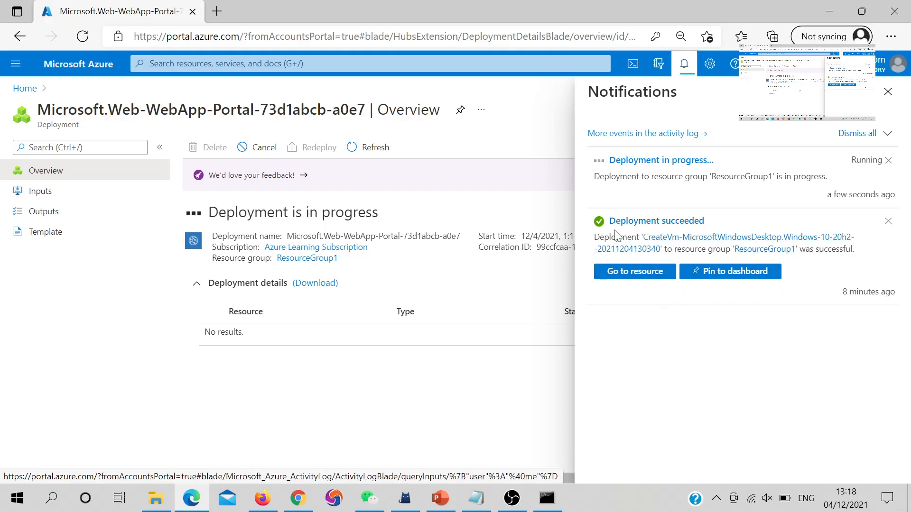
drag(609, 221, 706, 221)
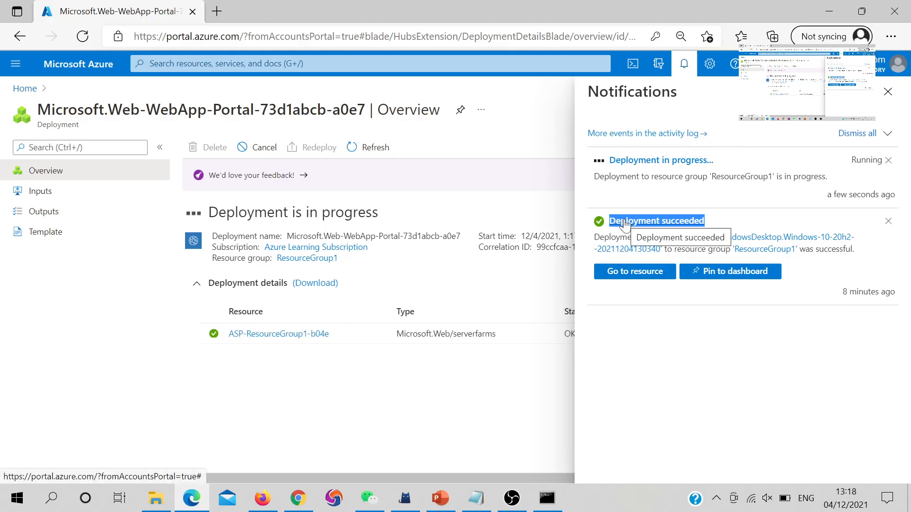
click(889, 223)
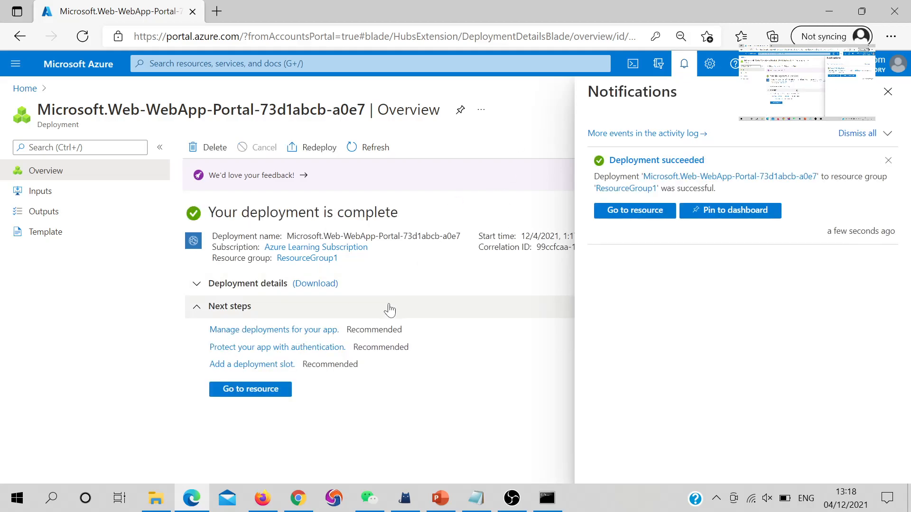
Open the newly created Apptestkousar App Service overview
click(274, 394)
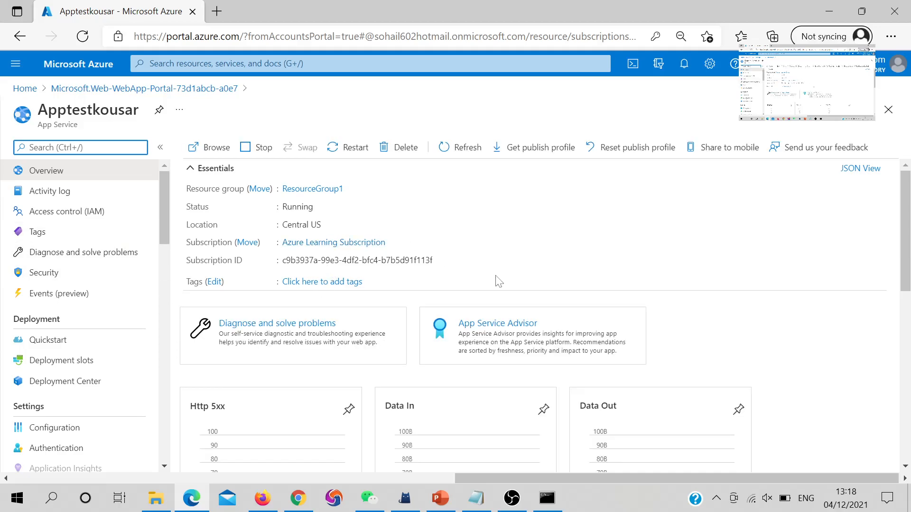
scroll(493, 280, down, 3)
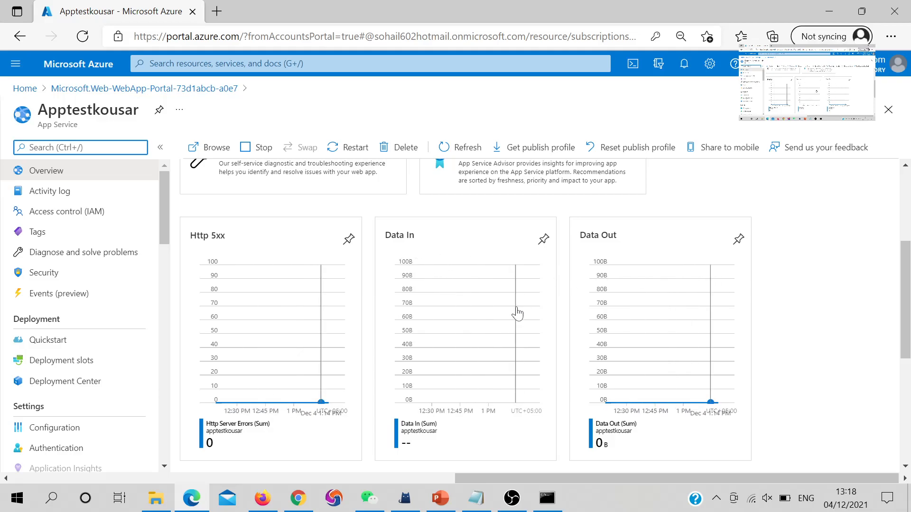
scroll(387, 354, down, 3)
scroll(384, 352, up, 7)
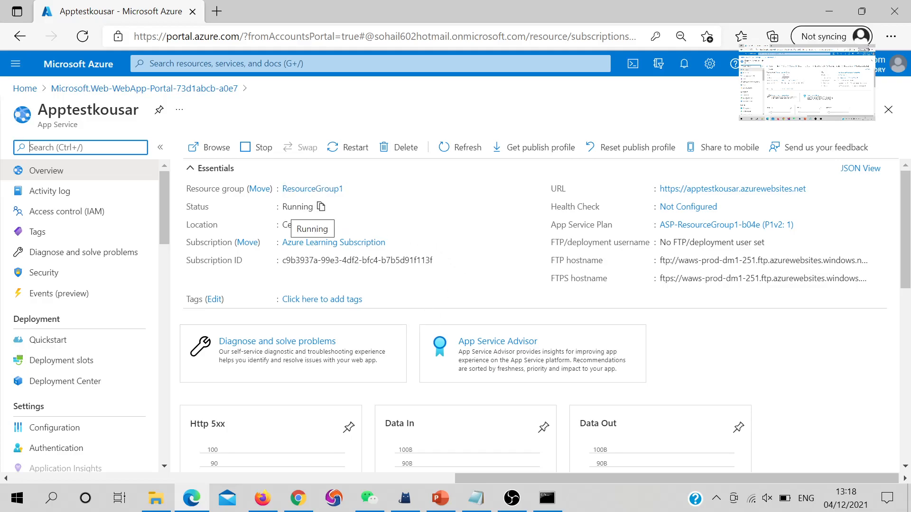
drag(284, 208, 314, 209)
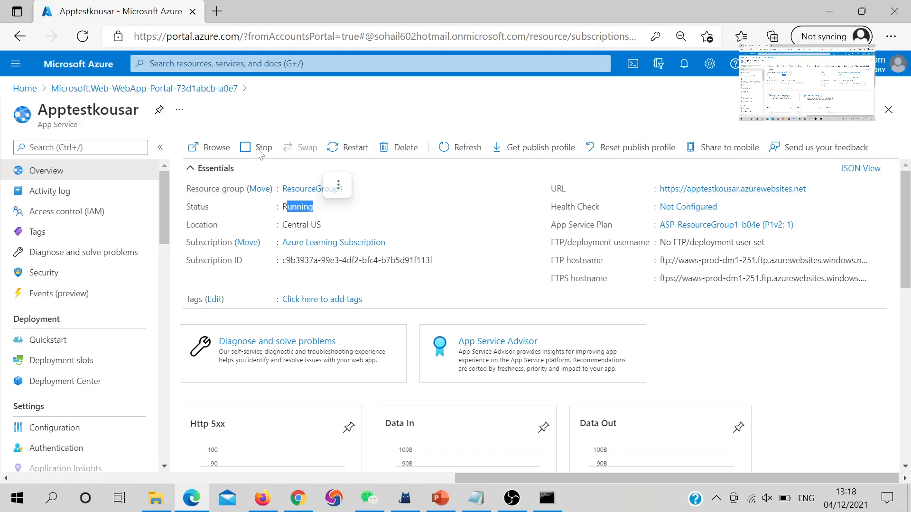
click(339, 185)
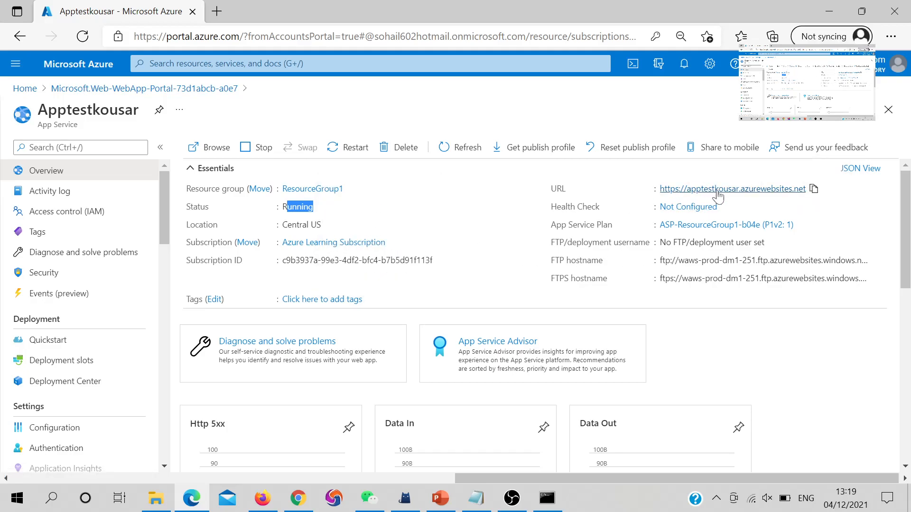
click(814, 191)
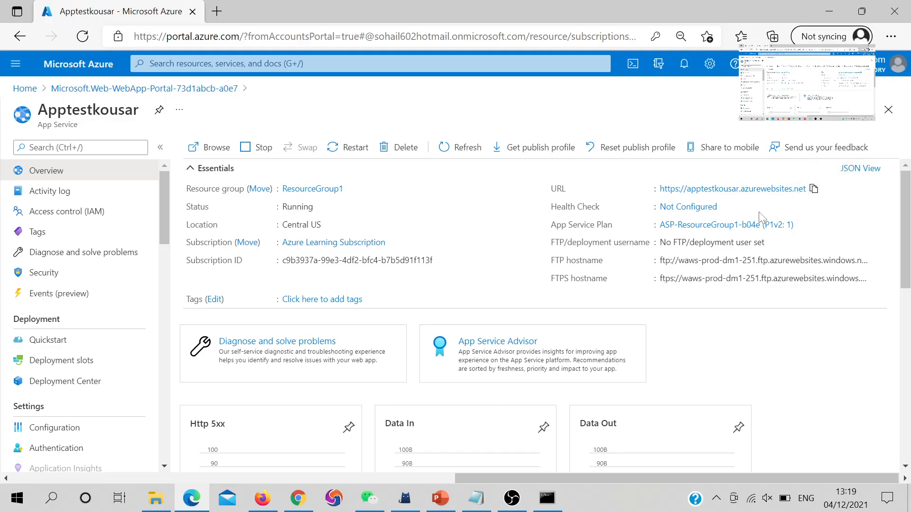
click(221, 10)
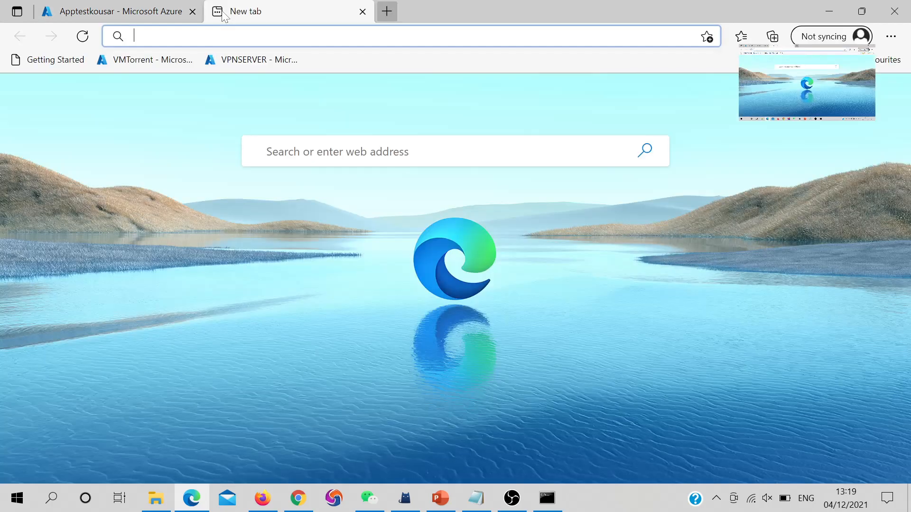
key(ctrl+v)
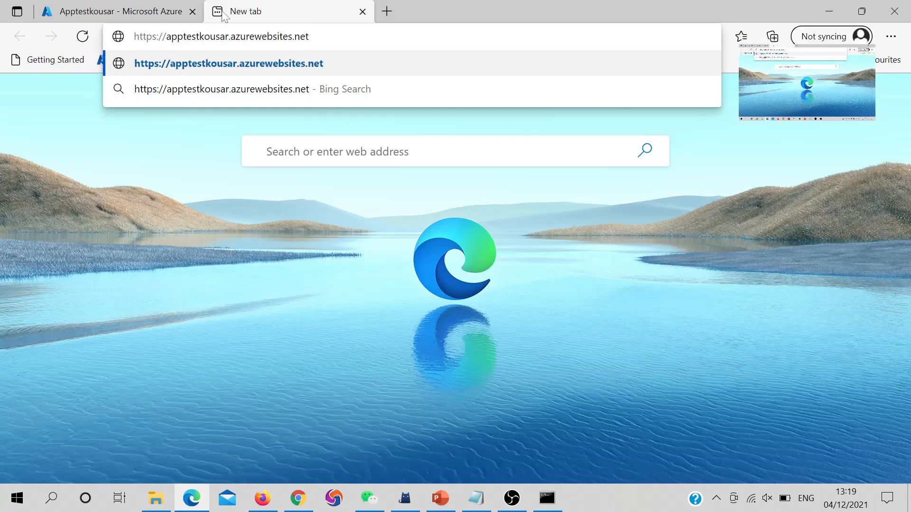
key(Return)
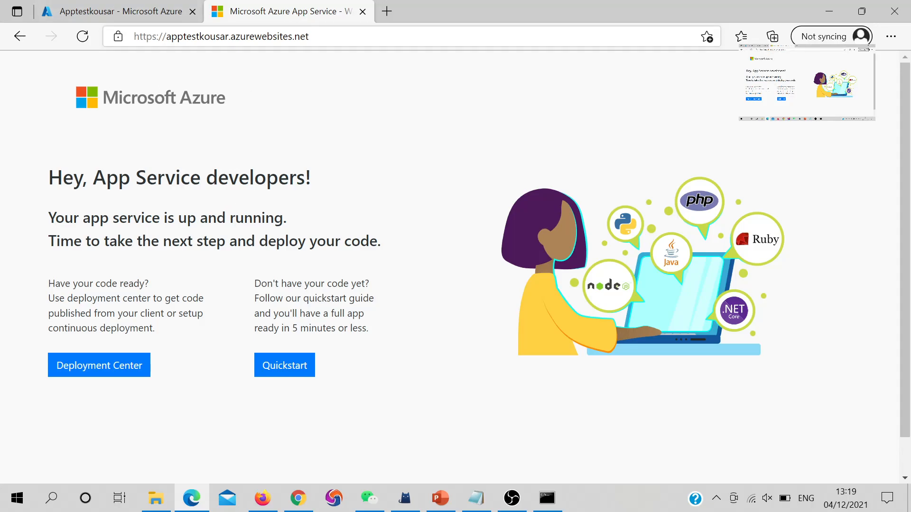
click(299, 42)
key(ctrl+c)
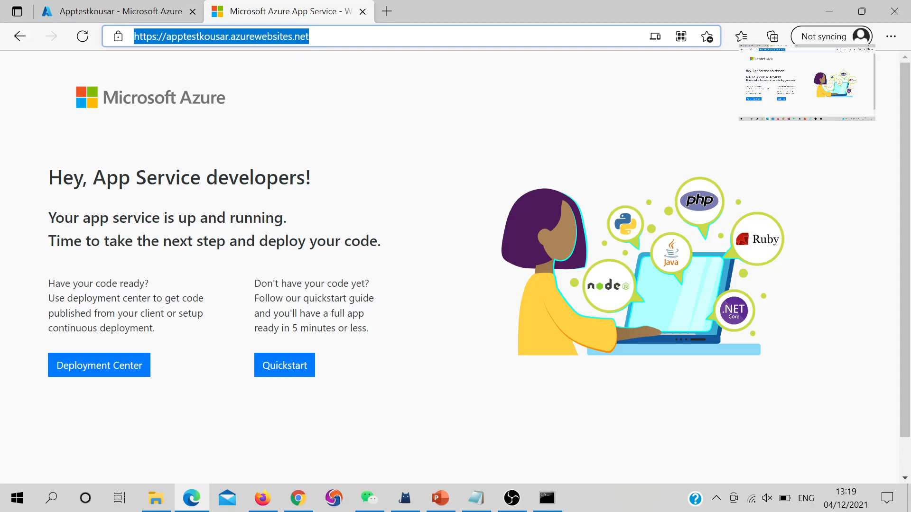
Open Command Prompt from Run and nslookup the pasted app URL
text(r)
click(2, 346)
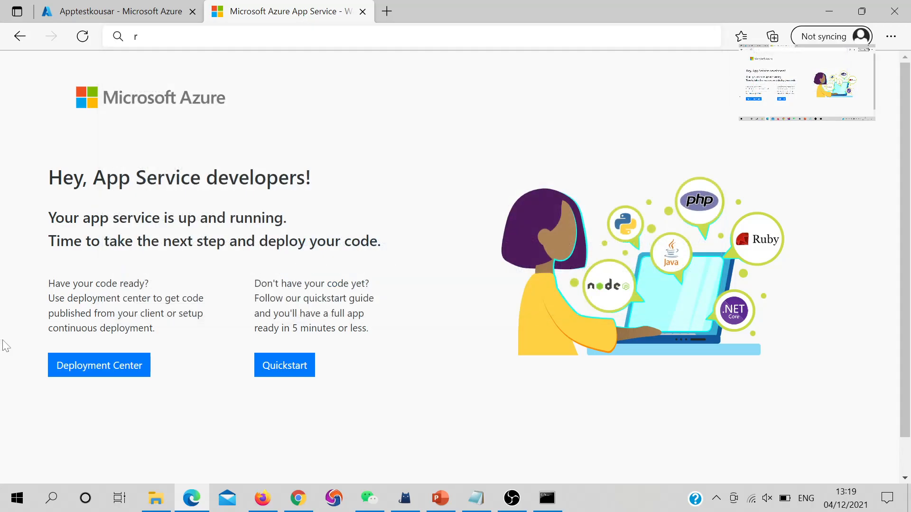
key(super+r)
key(Return)
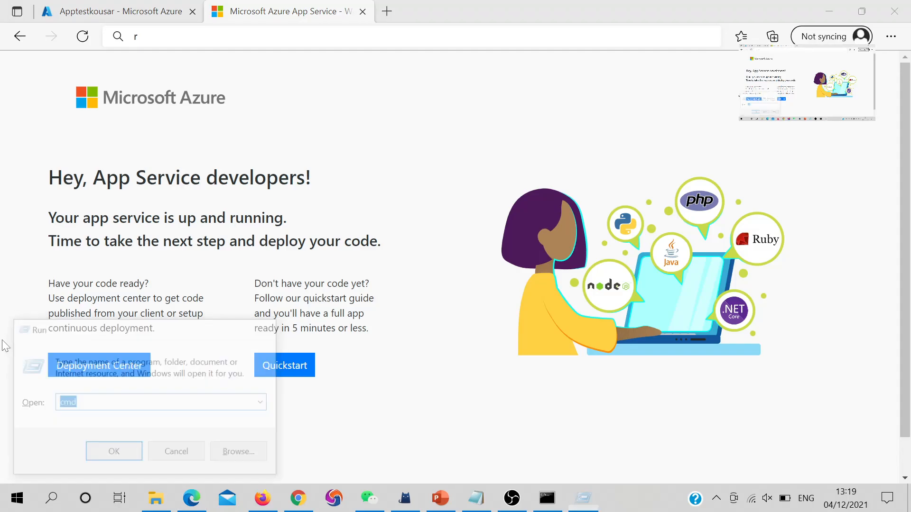
text(ns)
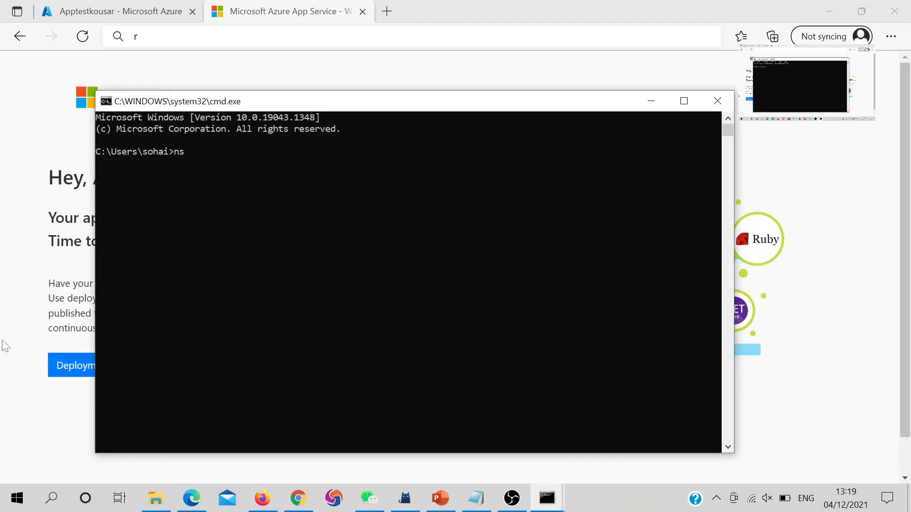
text(lookup)
key(ctrl+v)
key(Return)
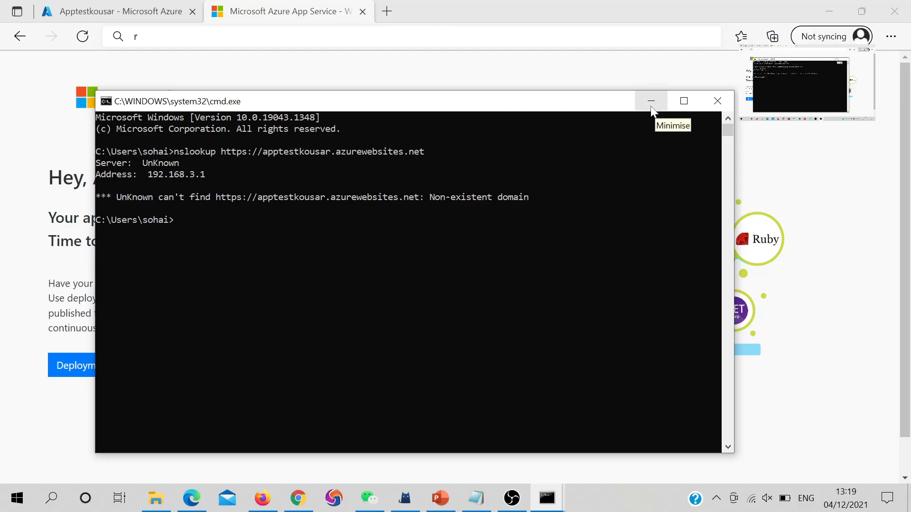
click(98, 5)
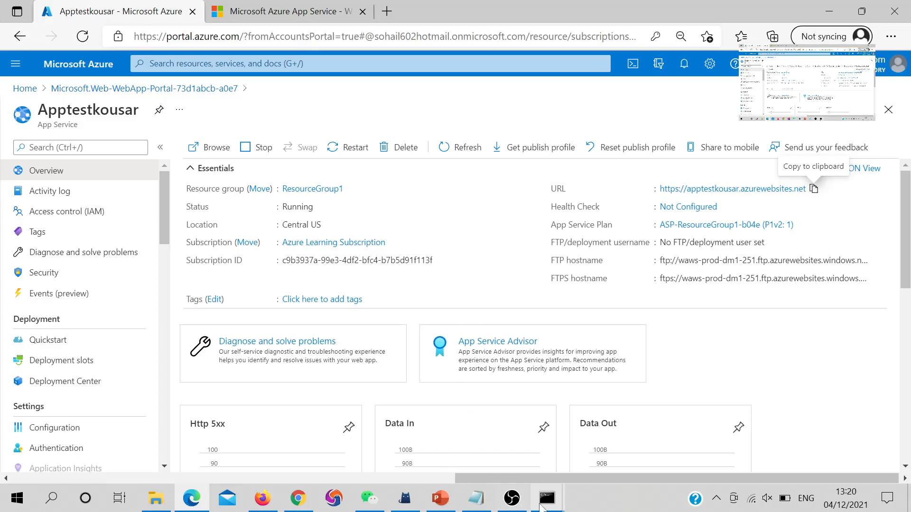
mouse_move(547, 498)
click(625, 422)
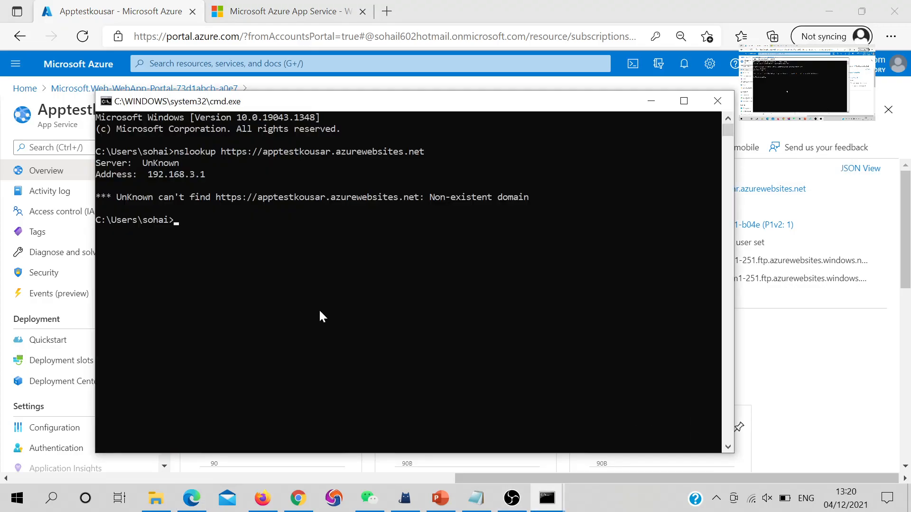
key(Up)
key(Left)
key(Left)
key(Left)
key(Left)
key(Left)
key(Left)
key(Left)
key(Left)
key(Left)
key(Left)
key(Left)
key(Left)
key(Left)
key(Left)
key(Left)
key(Left)
key(Left)
key(Left)
key(Left)
key(Left)
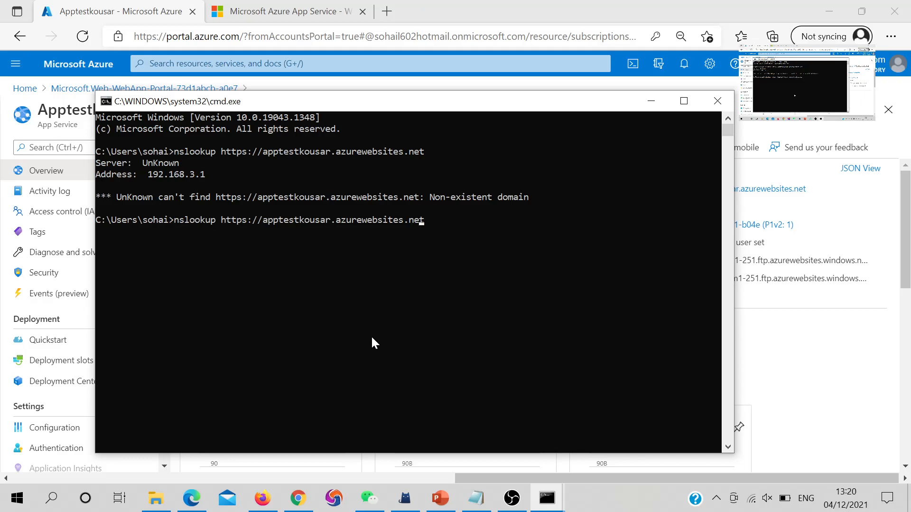
key(Left)
key(Left)
key(Left)
key(Left)
key(Left)
key(Left)
key(Left)
key(Left)
key(Left)
key(Left)
key(Left)
key(Left)
key(Left)
key(Left)
key(Right)
key(Right)
key(BackSpace)
key(BackSpace)
key(BackSpace)
key(BackSpace)
key(BackSpace)
key(BackSpace)
key(BackSpace)
key(BackSpace)
key(Return)
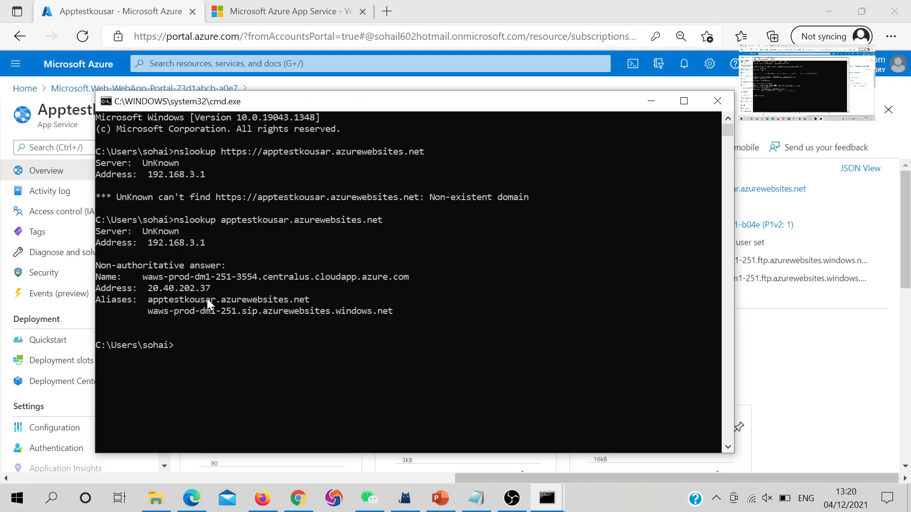
Select the resolved address 20.40.202.37 in the lookup output
click(149, 291)
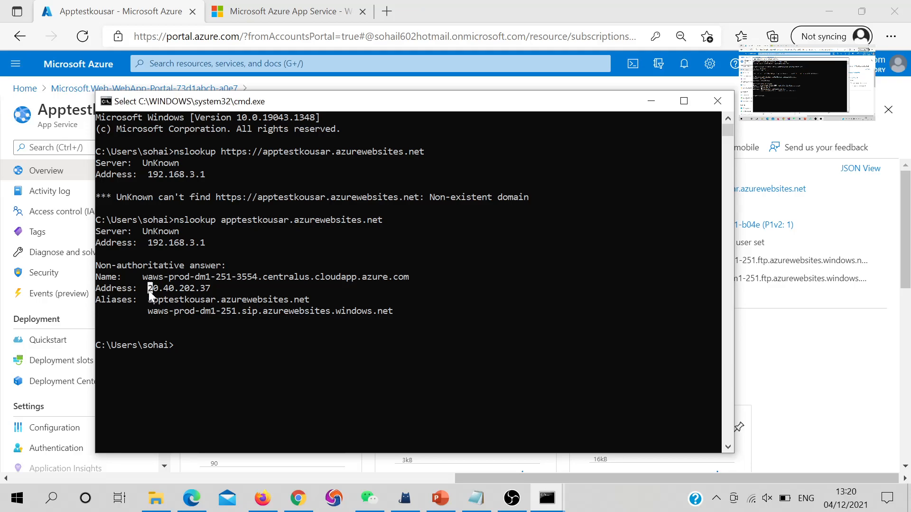
drag(174, 292, 210, 289)
click(321, 90)
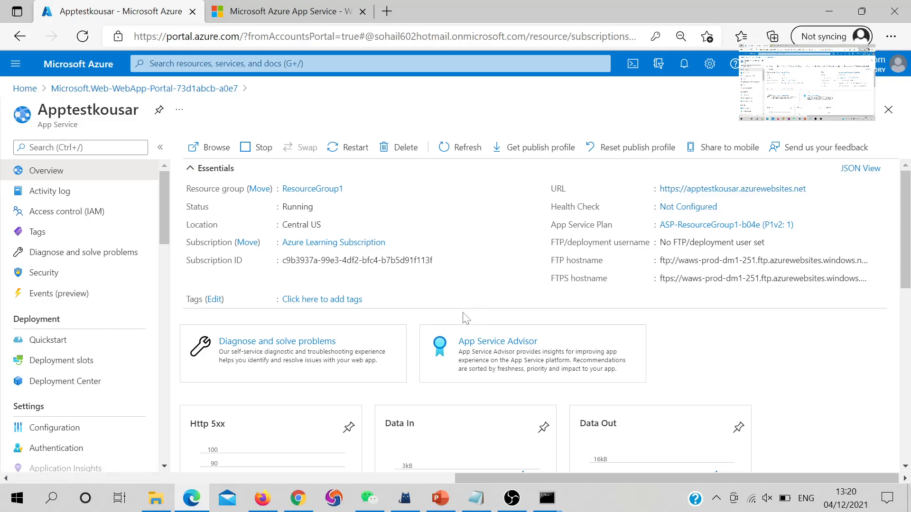
Ping 20.40.202.37 in Command Prompt, replacing the recalled lookup command
mouse_move(554, 500)
click(596, 466)
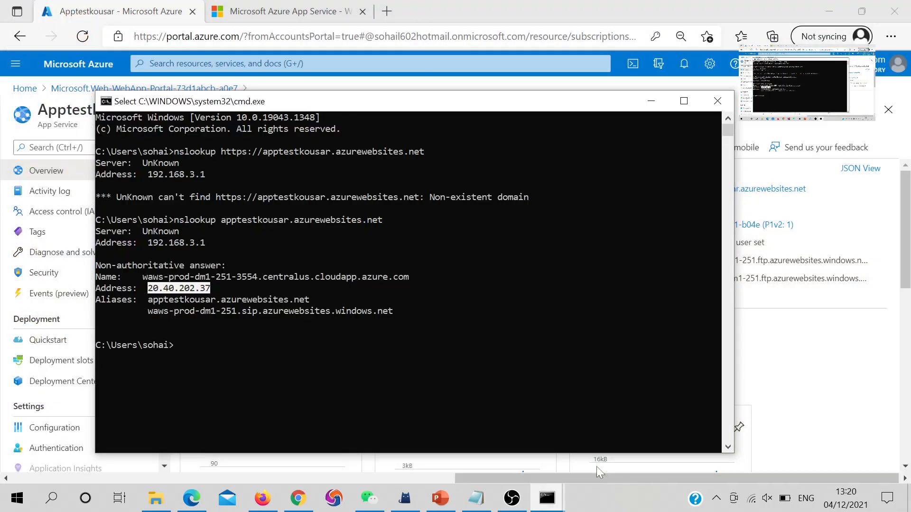
click(774, 342)
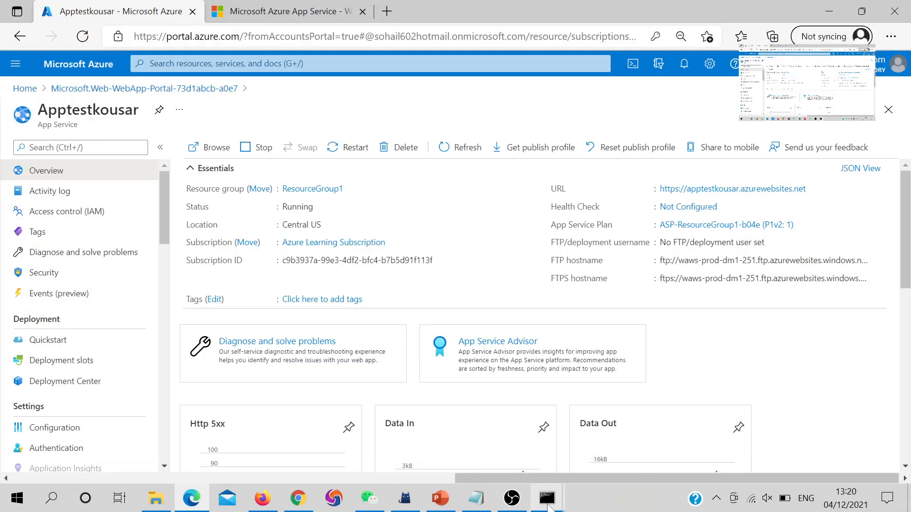
mouse_move(547, 498)
click(626, 446)
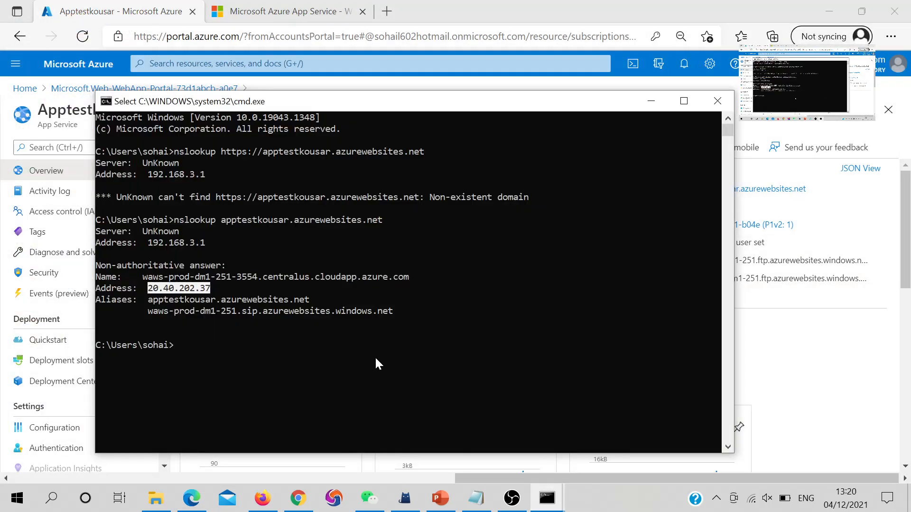
key(Up)
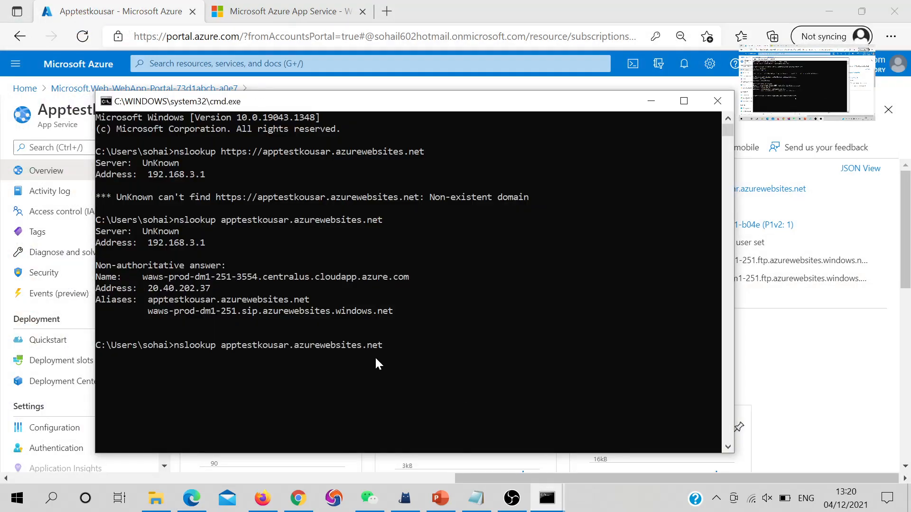
key(BackSpace)
key(BackSpace)
key(BackSpace)
key(BackSpace)
key(BackSpace)
key(BackSpace)
key(BackSpace)
key(BackSpace)
key(BackSpace)
key(BackSpace)
key(BackSpace)
key(BackSpace)
key(BackSpace)
key(BackSpace)
key(BackSpace)
key(BackSpace)
key(BackSpace)
key(BackSpace)
key(BackSpace)
key(BackSpace)
text(pi)
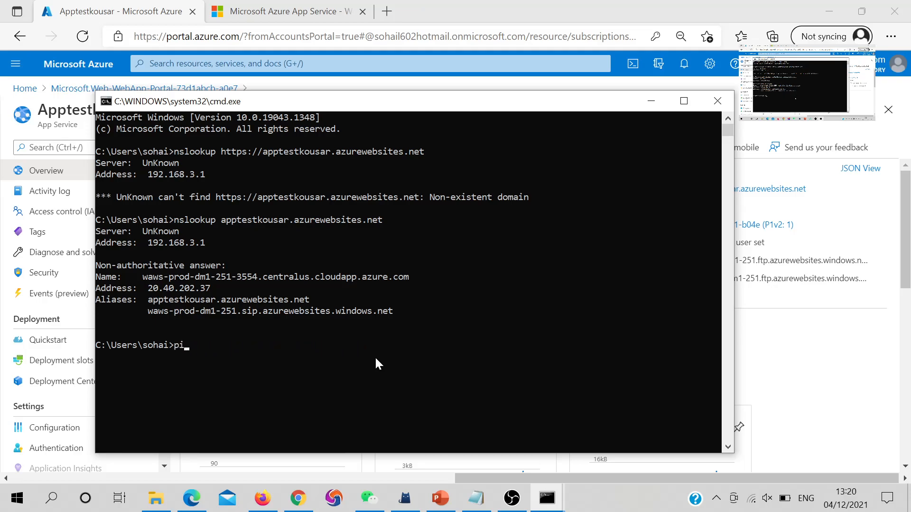
text(ng 20.40.202.37)
key(Return)
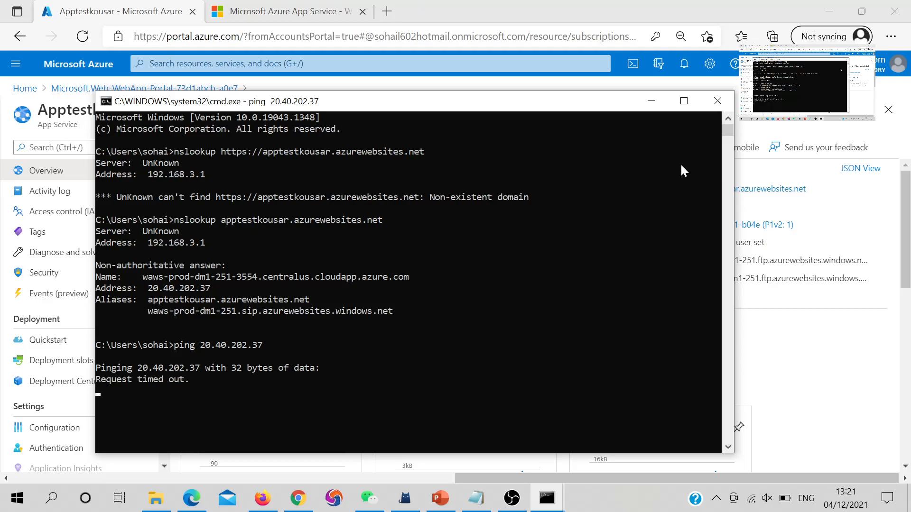
Minimize Command Prompt and return to the Apptestkousar overview in the portal
click(651, 101)
scroll(82, 291, down, 2)
scroll(82, 290, down, 1)
scroll(81, 291, up, 3)
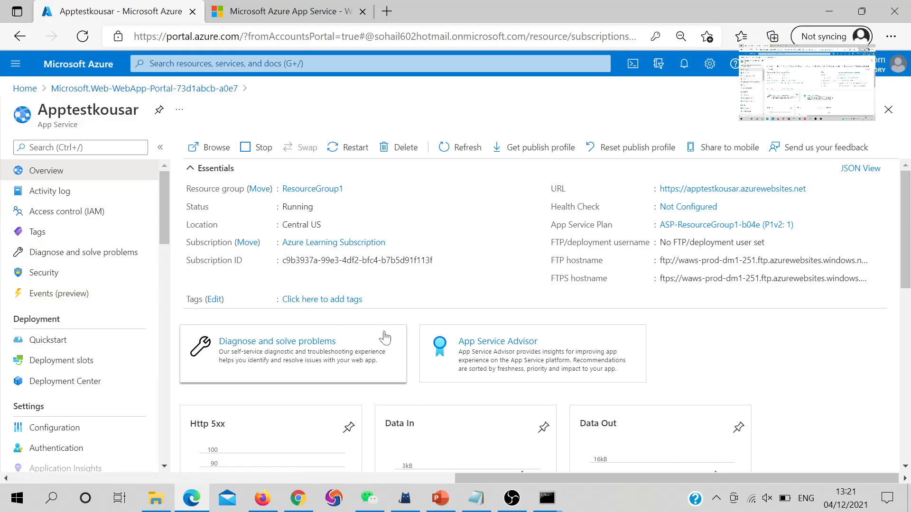
Refresh the Apptestkousar overview and scroll down to its Http 5xx, Data In and Data Out charts
click(467, 150)
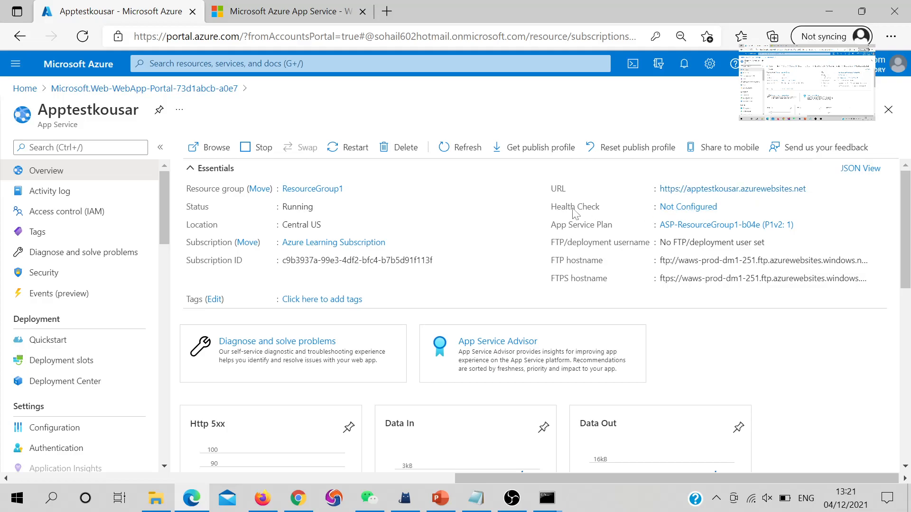
scroll(507, 216, down, 4)
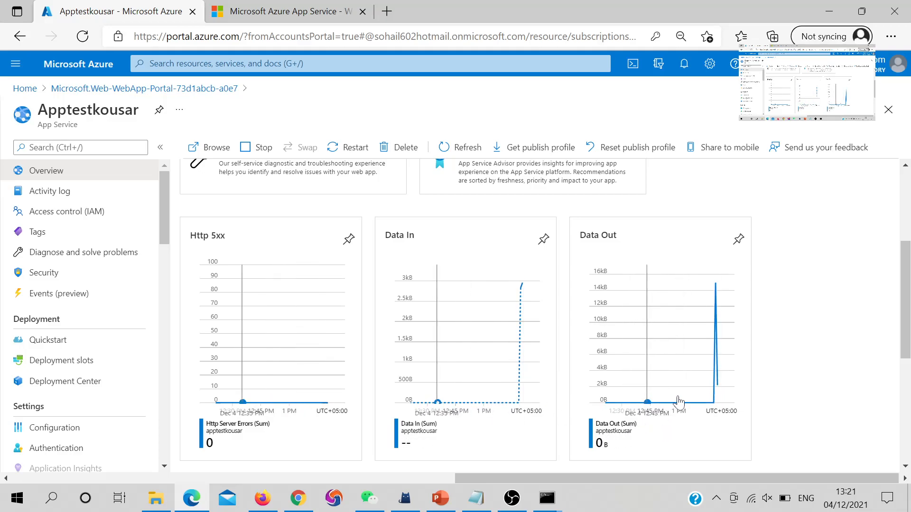
Open the Data In chart in Metrics and zoom it to 1:17–1:21 PM
mouse_move(535, 289)
mouse_down()
mouse_move(507, 290)
mouse_move(531, 288)
mouse_up()
click(522, 356)
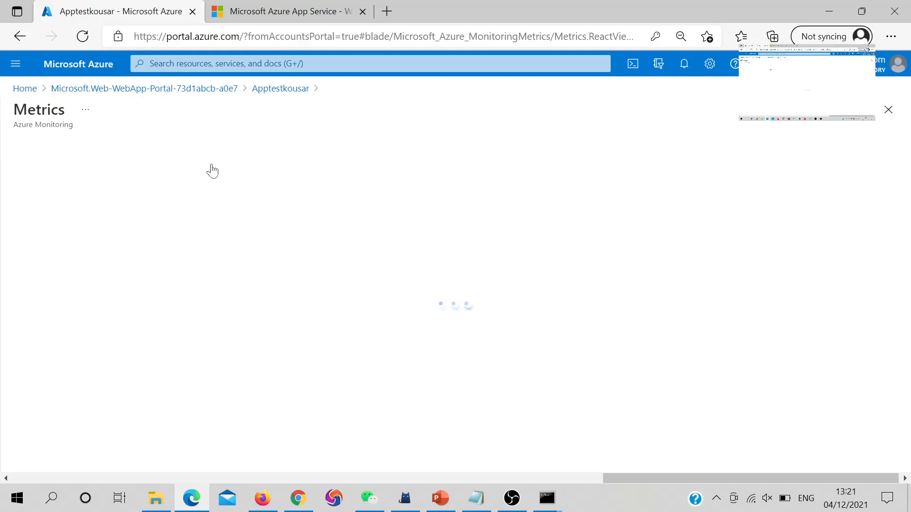
drag(815, 337, 868, 341)
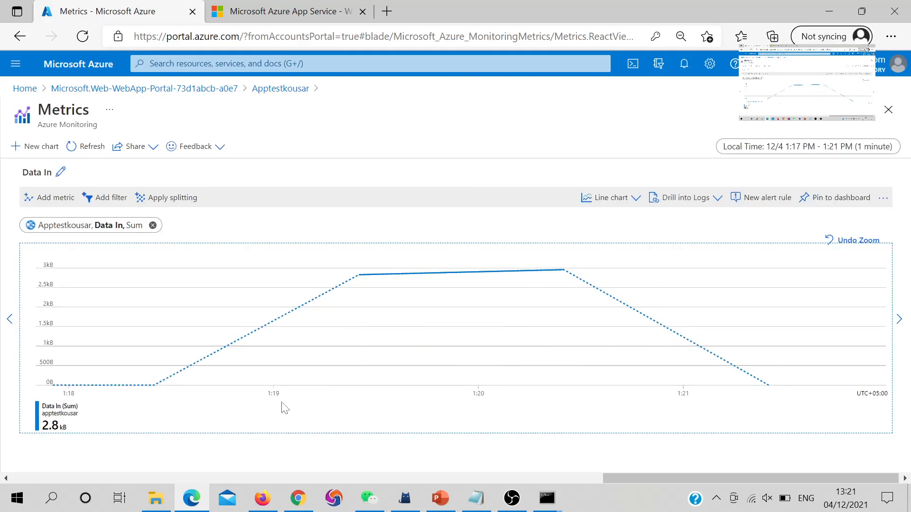